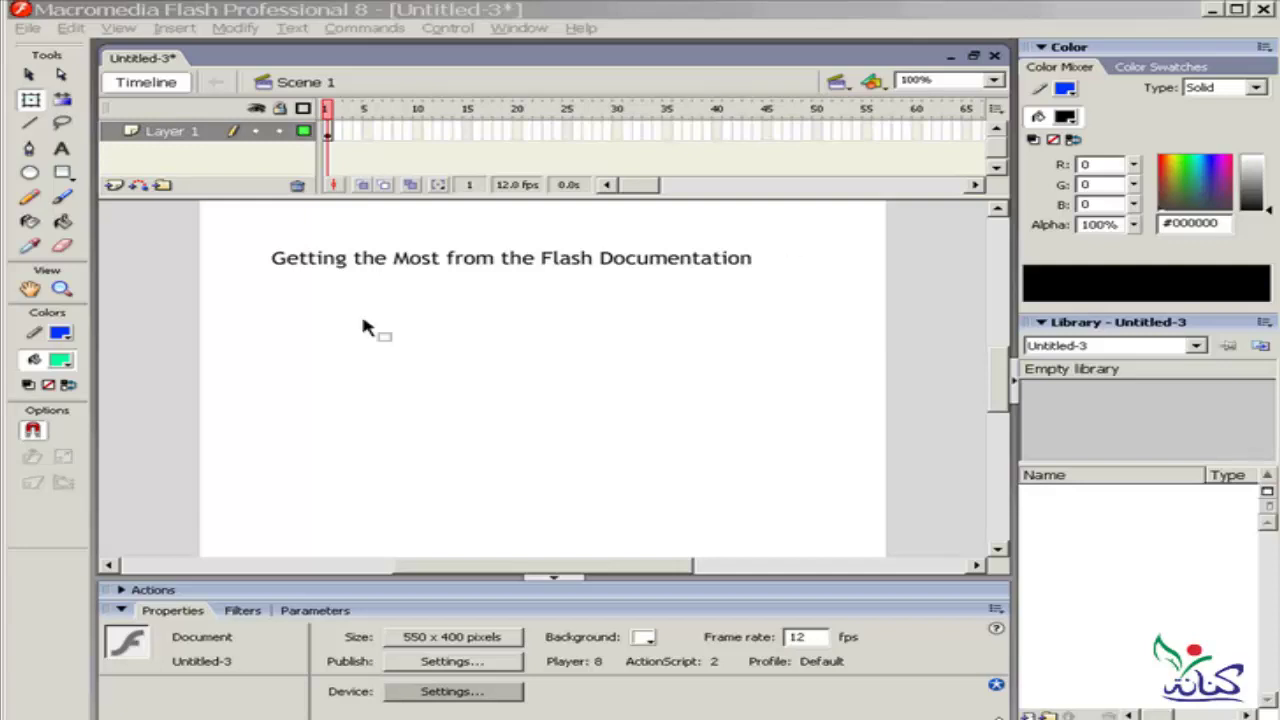
Copy the 'Getting the Most from the Flash Documentation' title and paste a duplicate just below it.
click(340, 263)
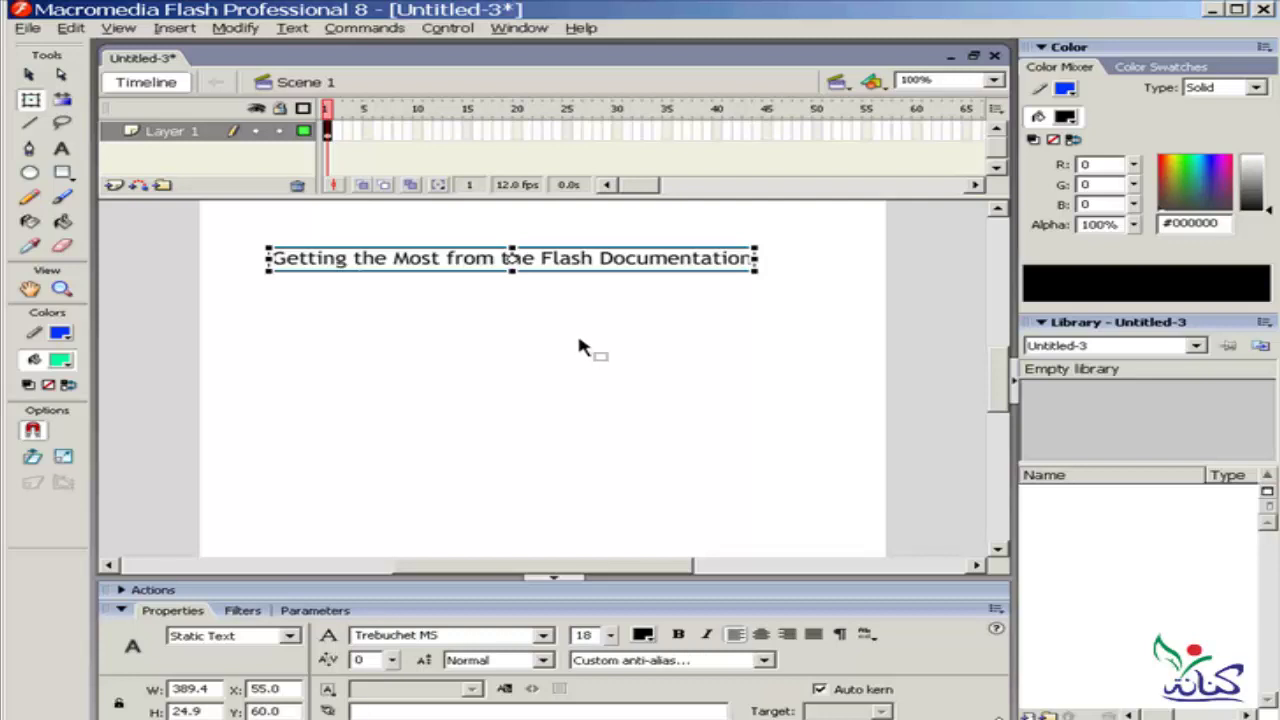
right_click(338, 271)
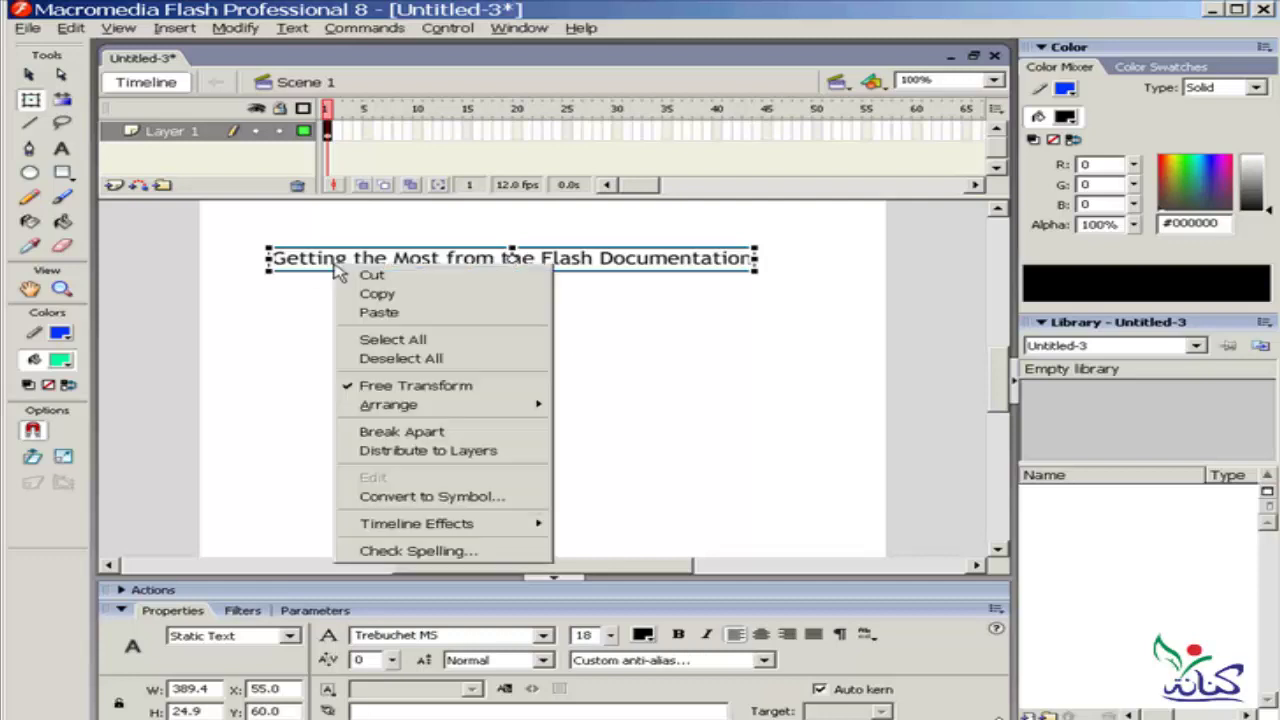
click(377, 293)
click(420, 343)
right_click(421, 343)
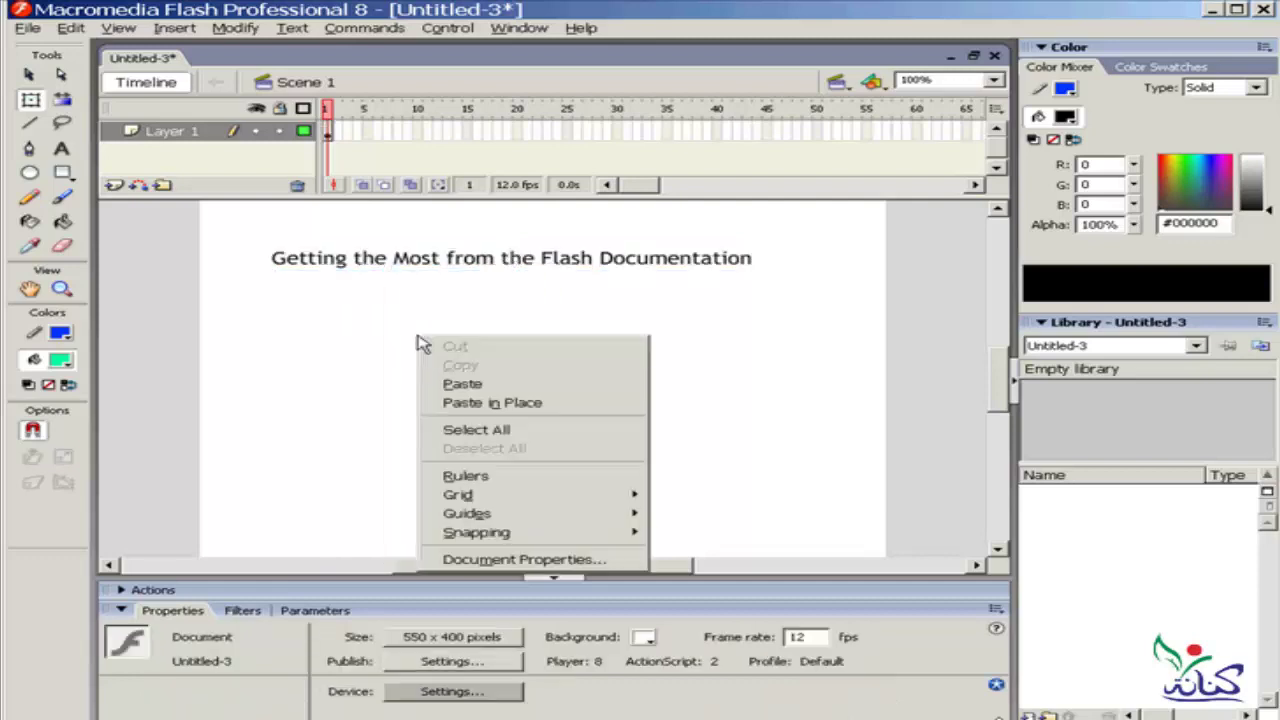
click(511, 383)
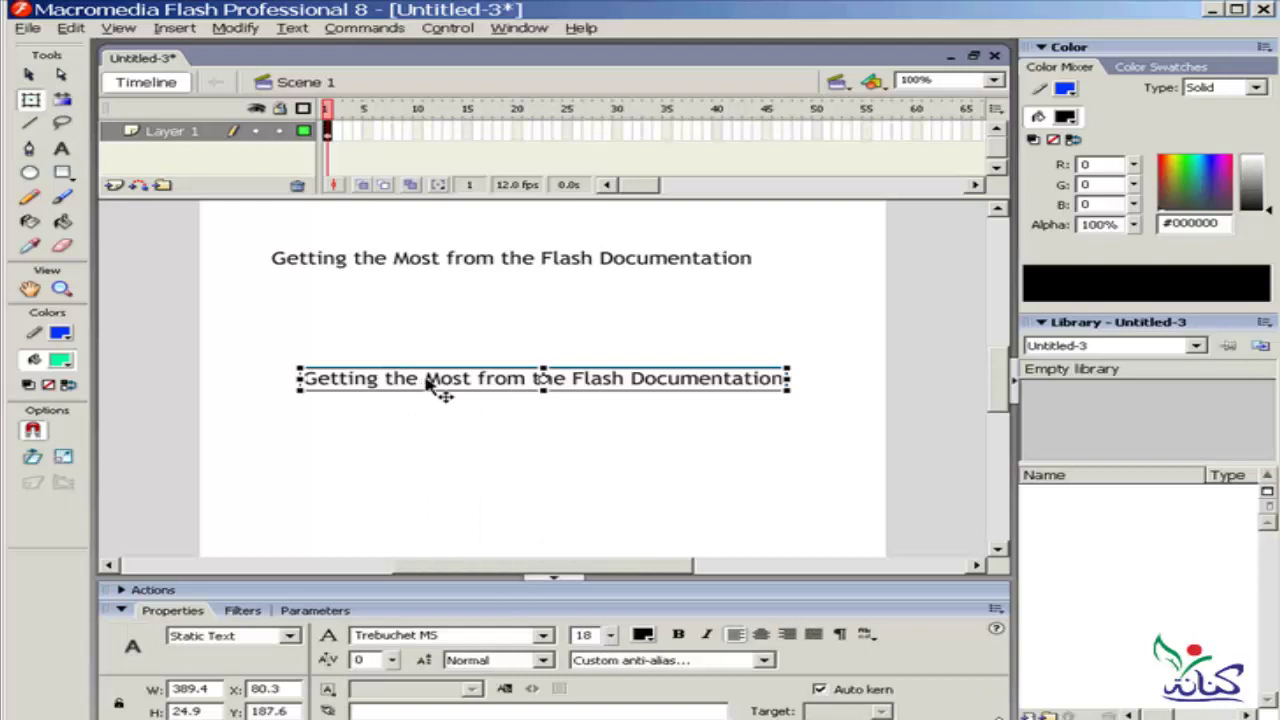
drag(430, 385, 400, 330)
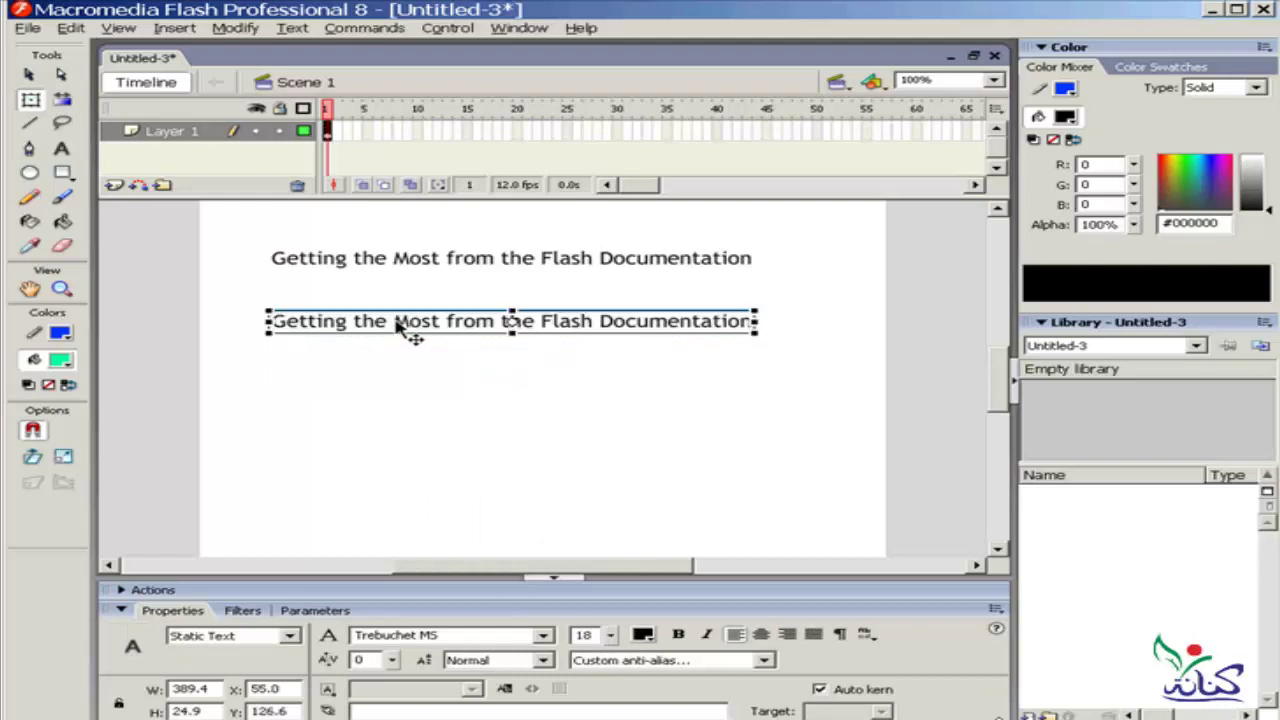
click(582, 415)
Apply a Drop Shadow filter (blur 5, strength 100%, angle 45, distance 5) to the lower title copy.
click(462, 330)
click(243, 612)
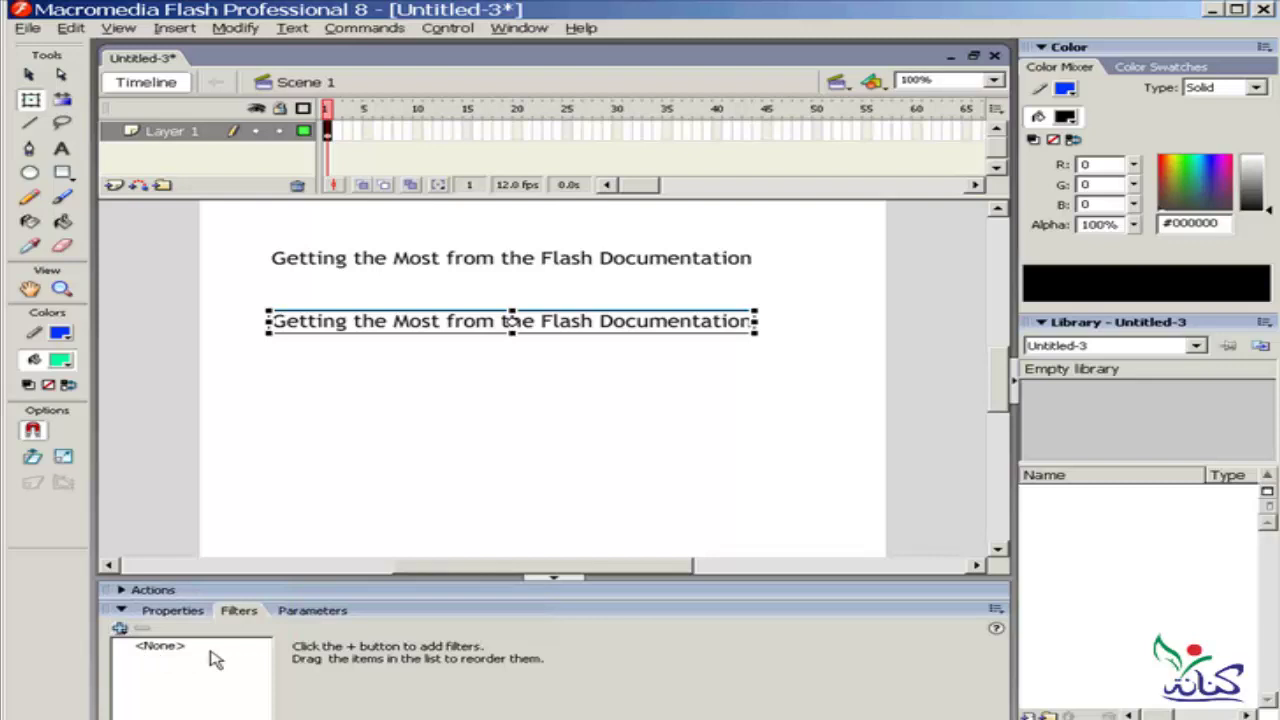
click(120, 628)
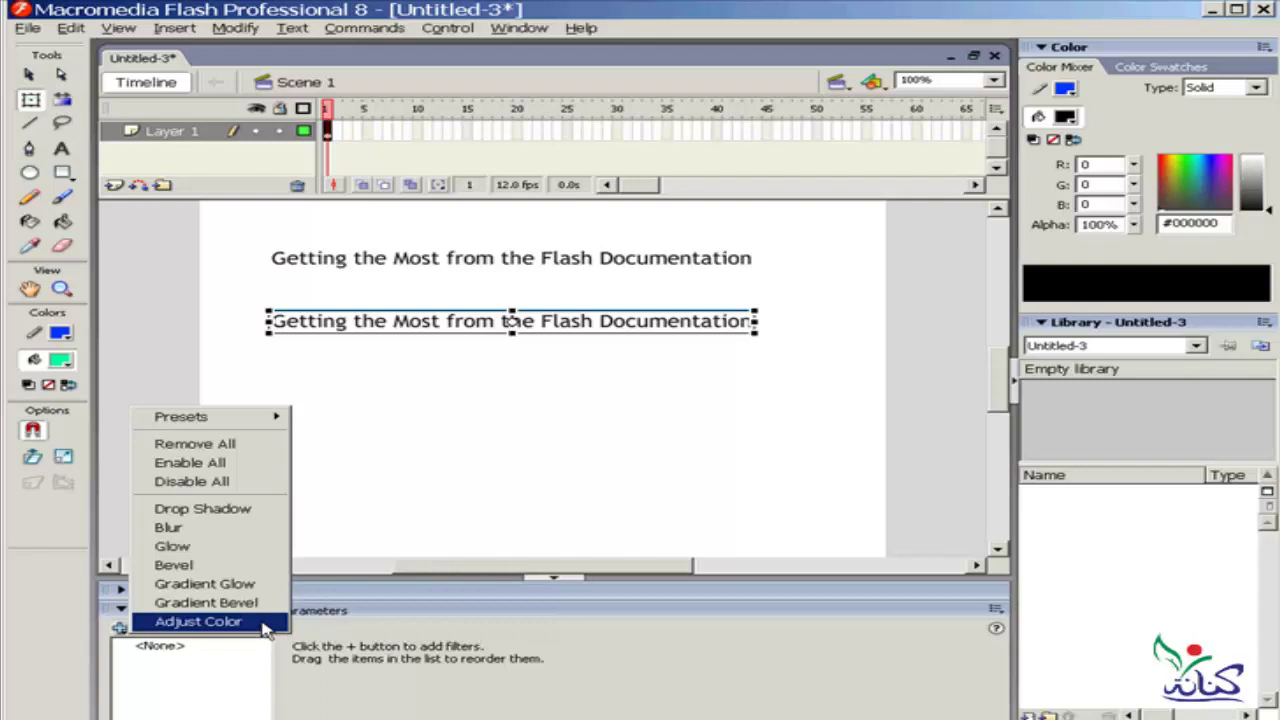
click(265, 512)
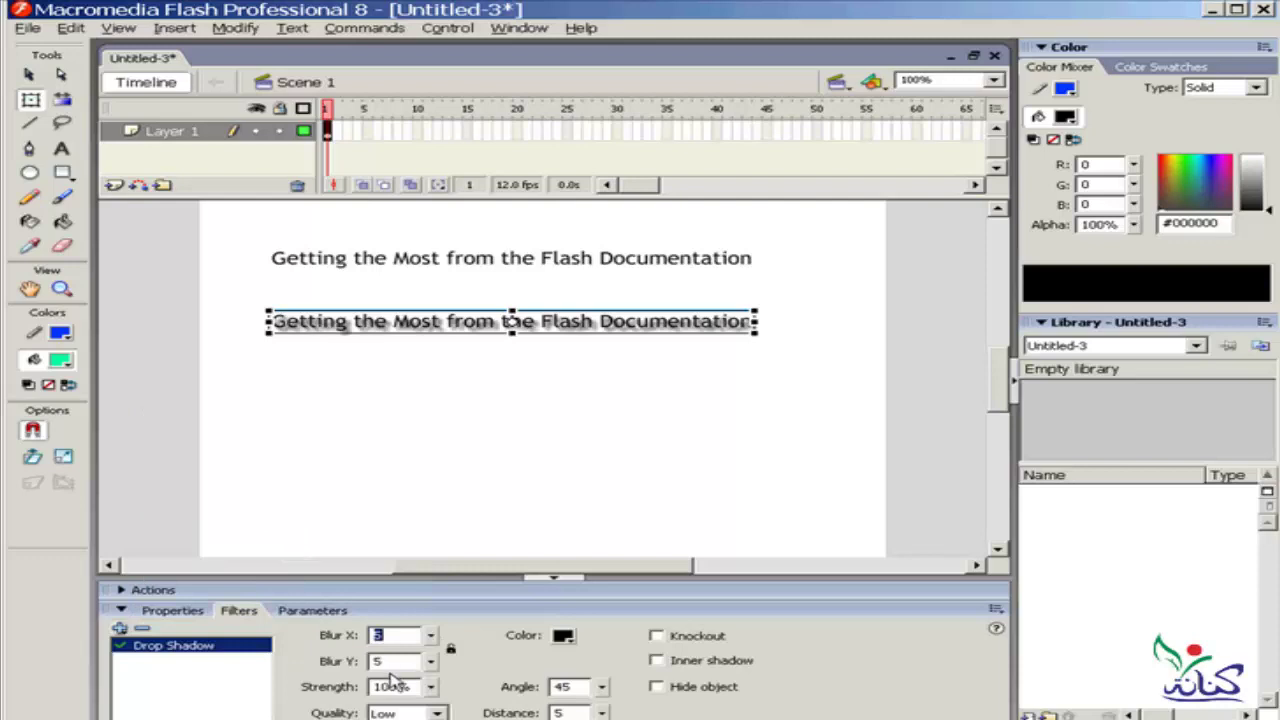
Set the stage magnification to Show All so both title lines appear larger.
click(993, 80)
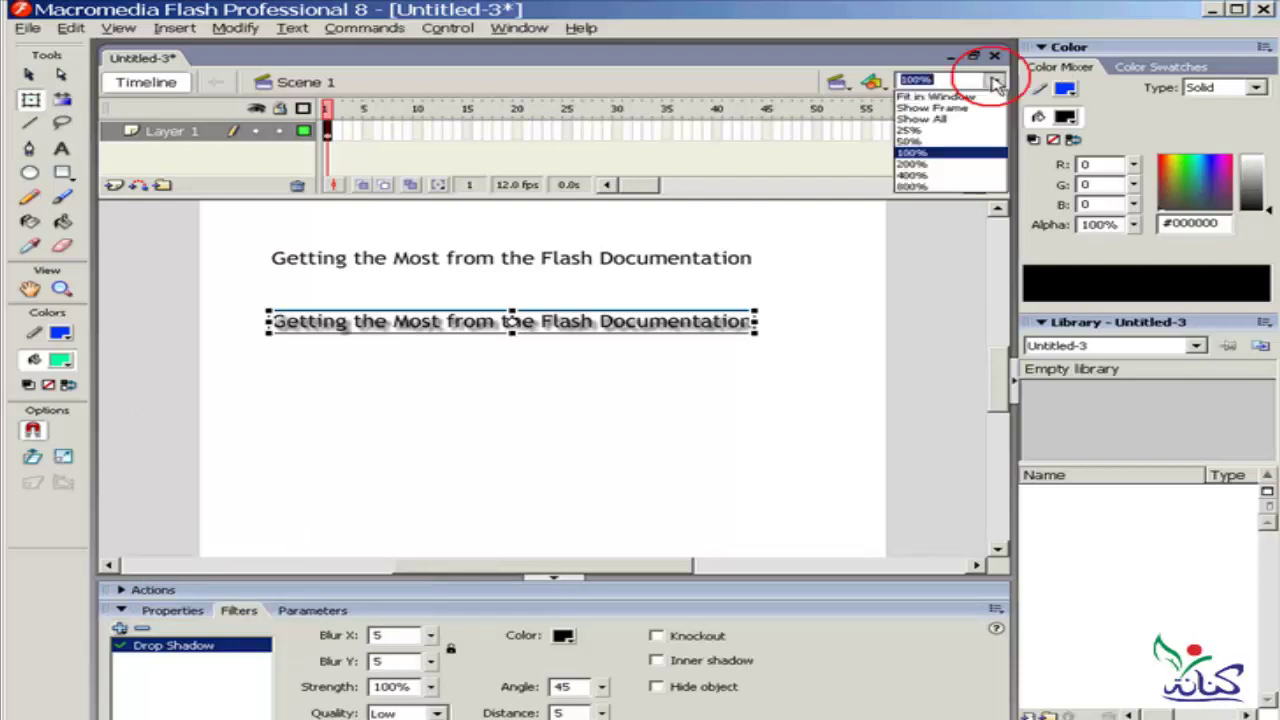
click(955, 120)
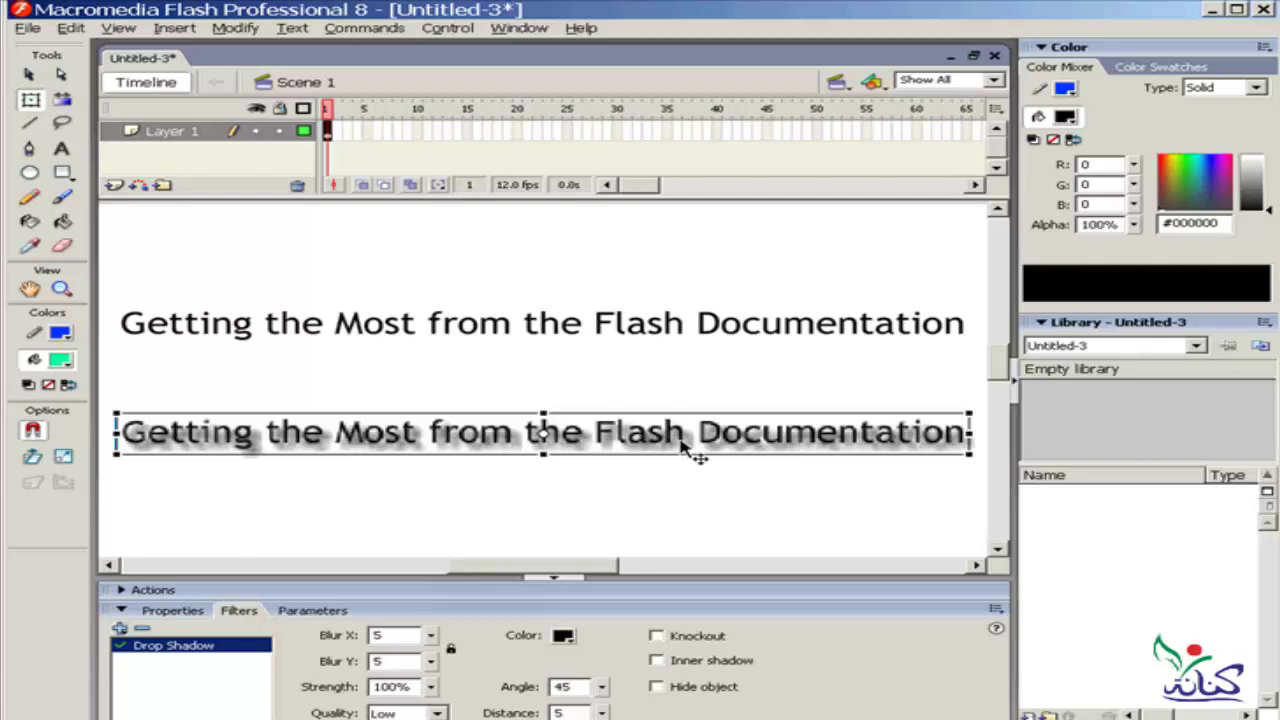
Paste another title copy, colour its text light grey #CCCCCC and change its font size.
click(607, 330)
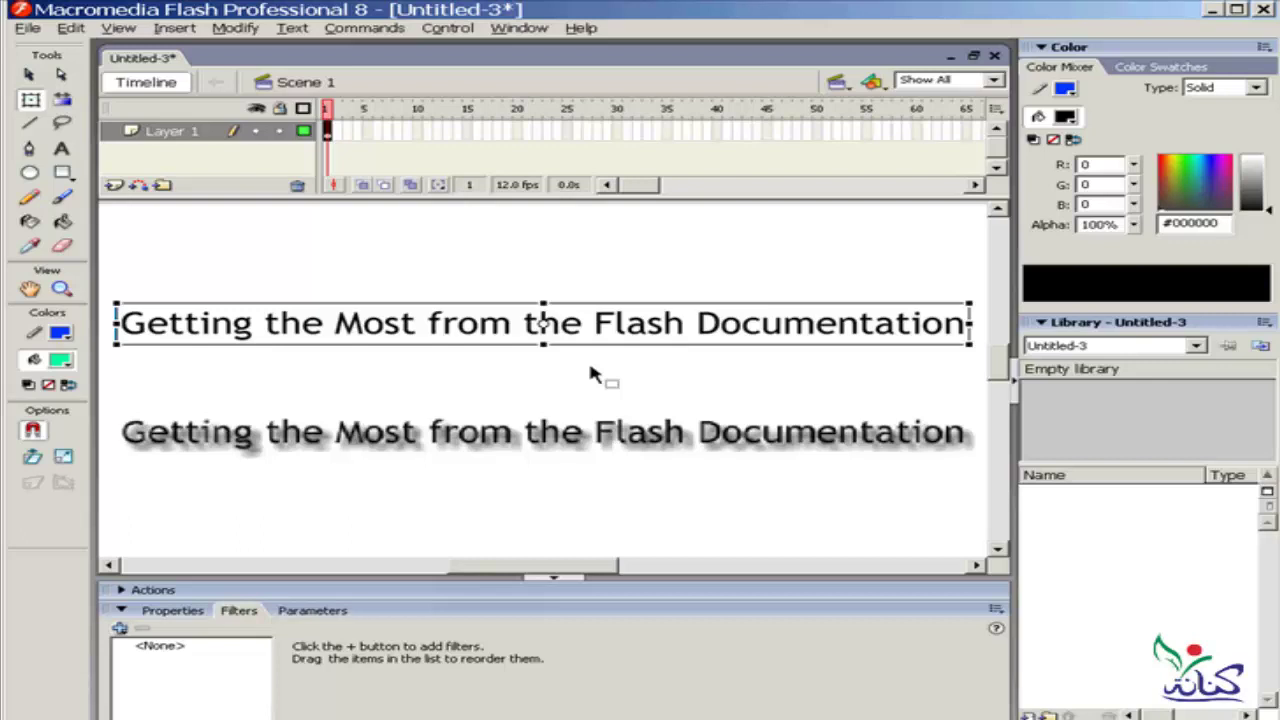
key(ctrl+v)
double_click(604, 381)
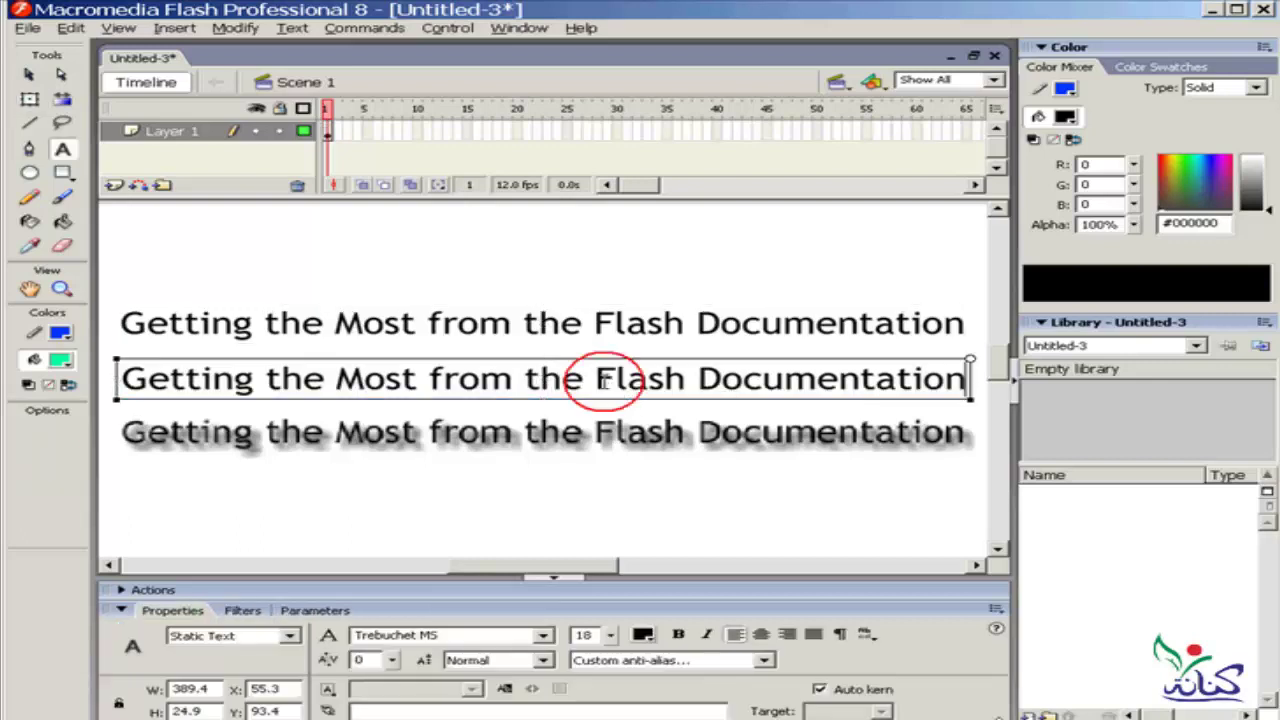
drag(964, 378, 118, 380)
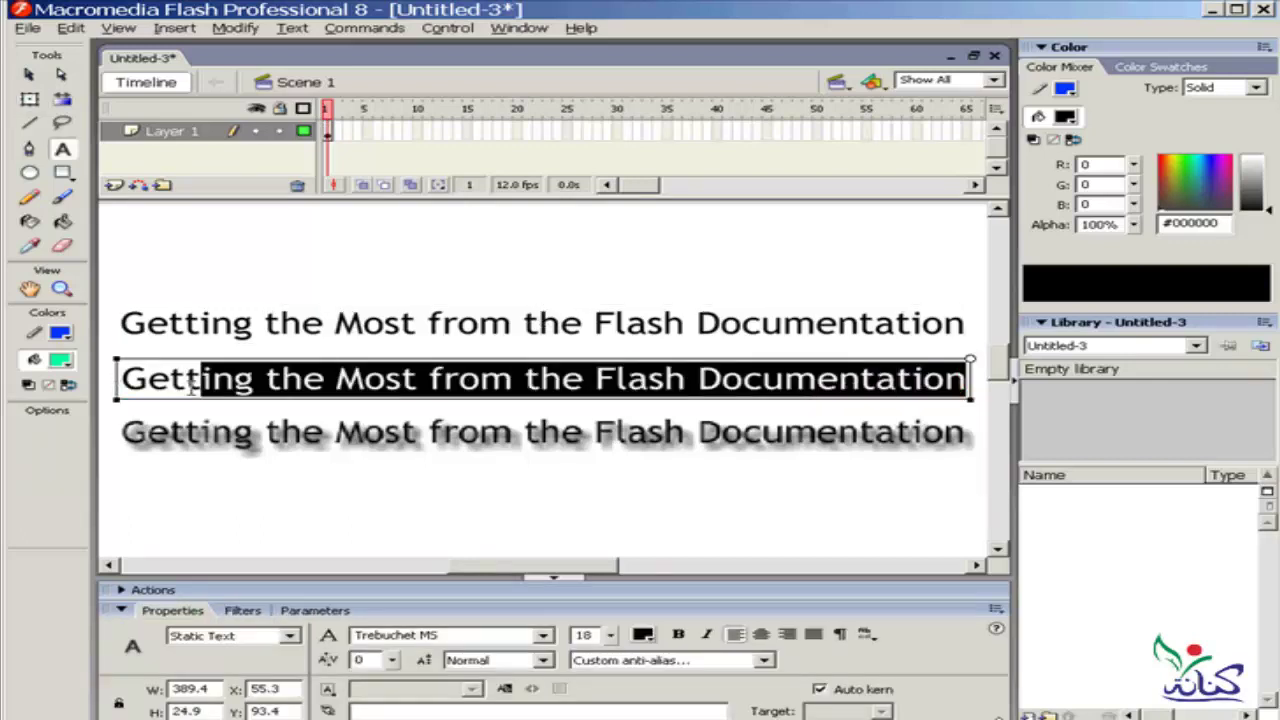
click(652, 638)
click(664, 520)
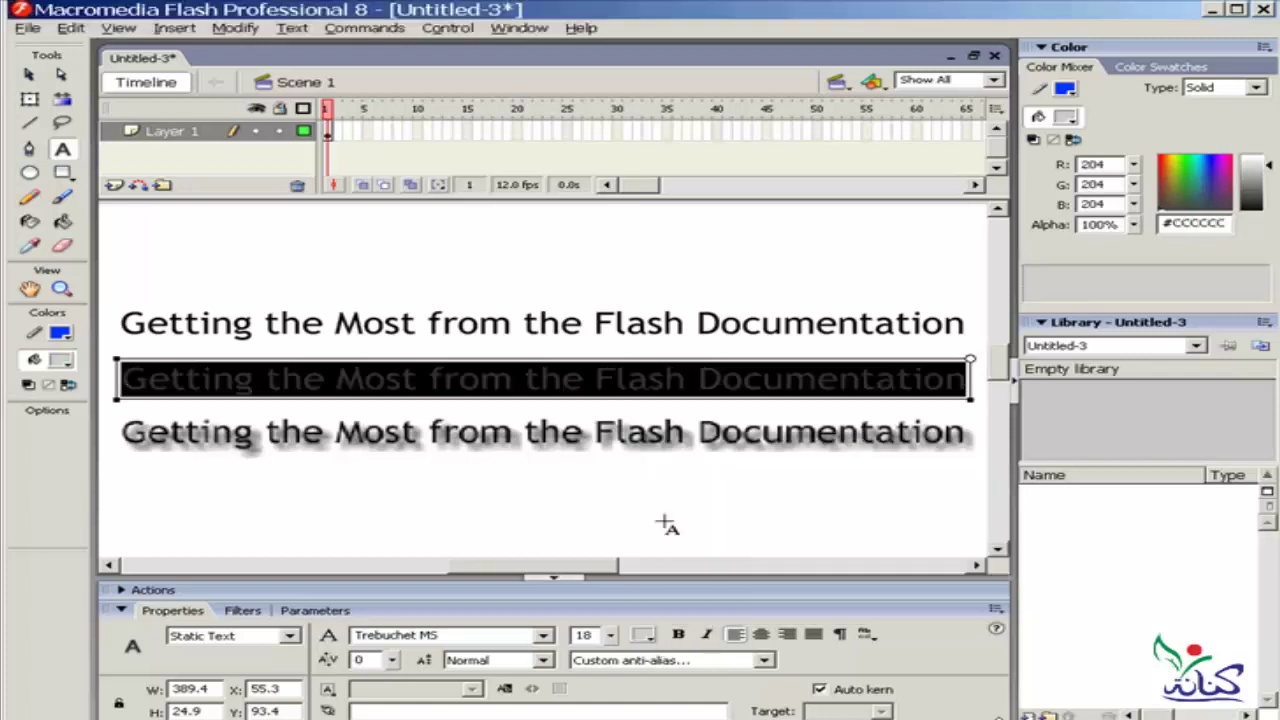
double_click(585, 635)
text(12)
key(BackSpace)
text(7)
key(Return)
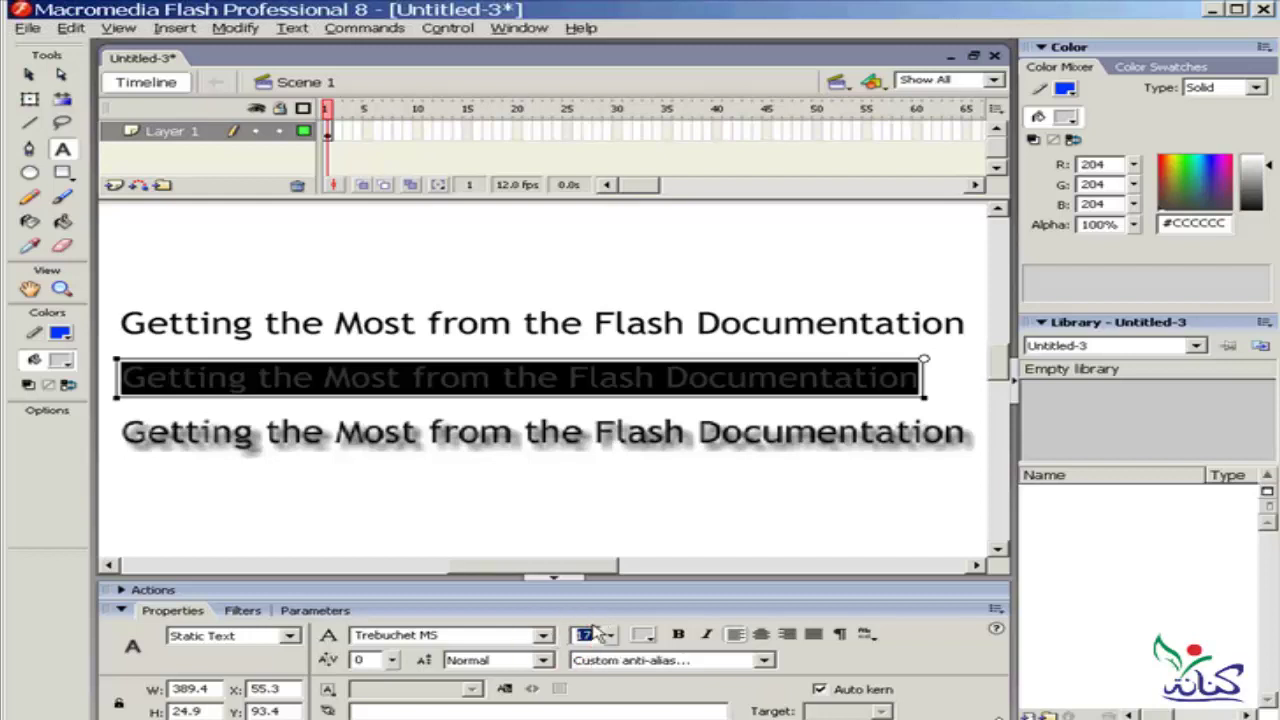
text(18)
click(29, 74)
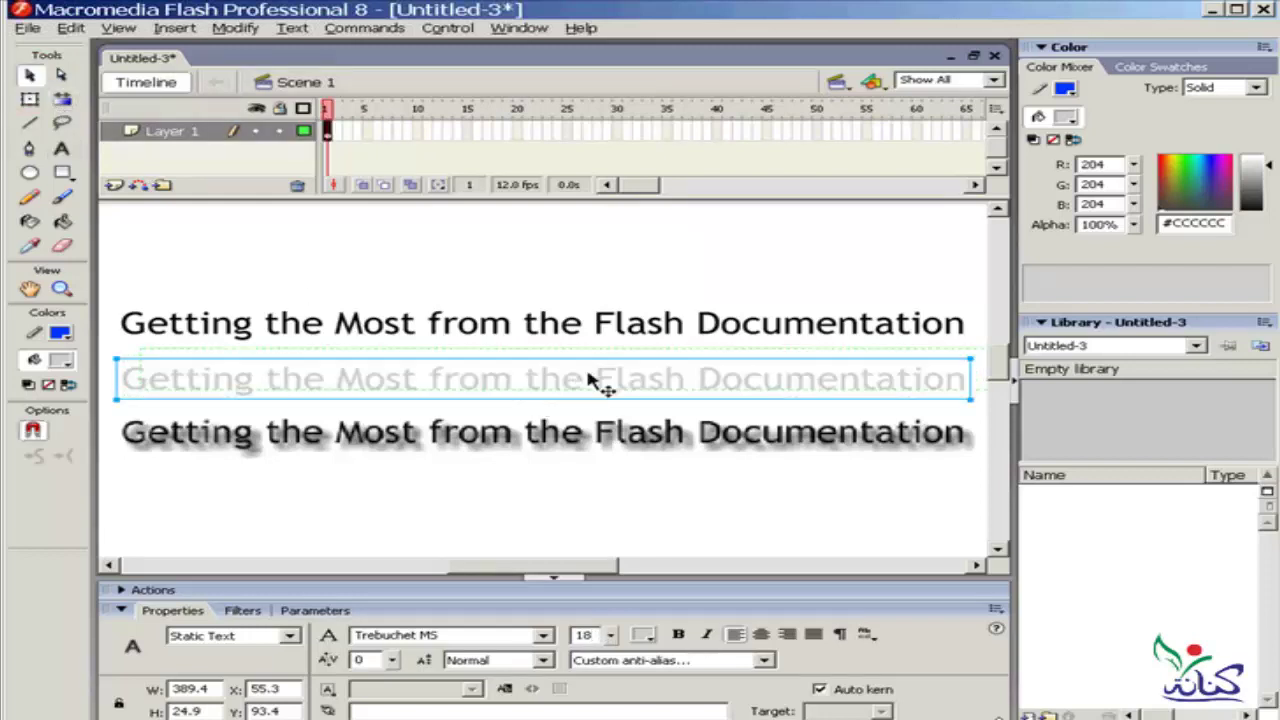
Move the grey copy onto the top title line, slightly offset behind it as a shadow.
drag(569, 395, 597, 340)
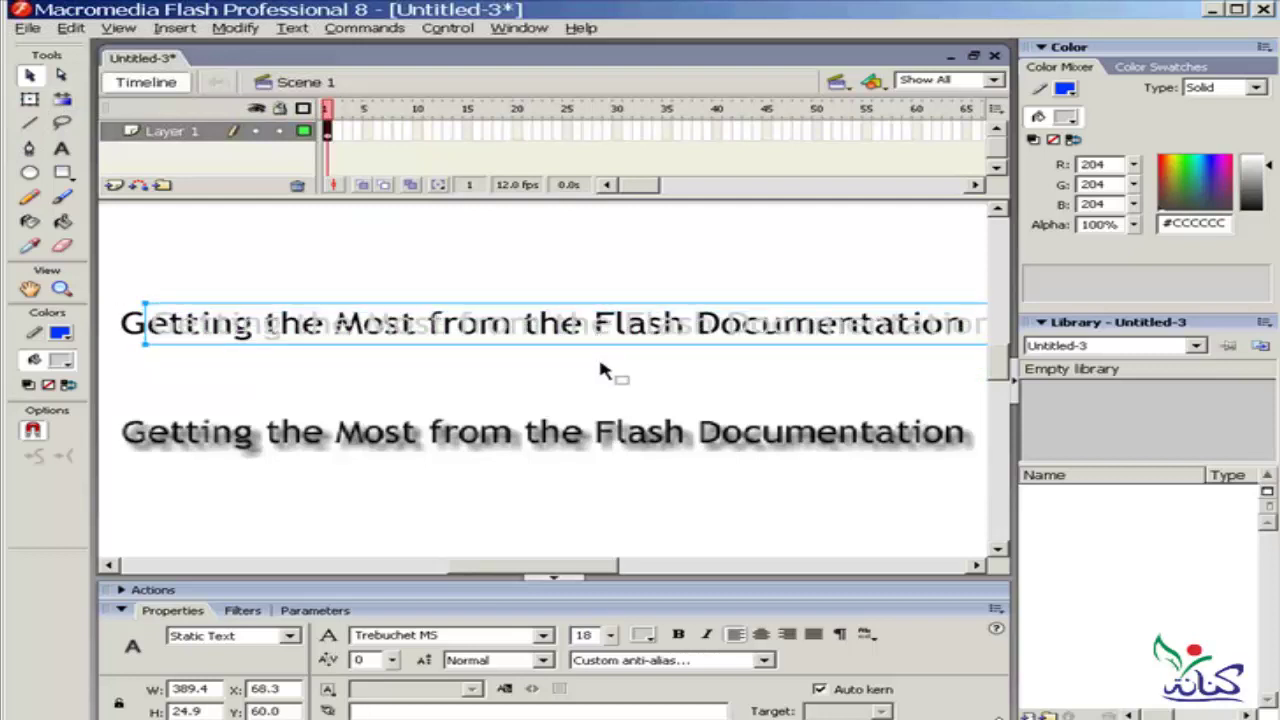
key(Up)
key(Up)
key(Left)
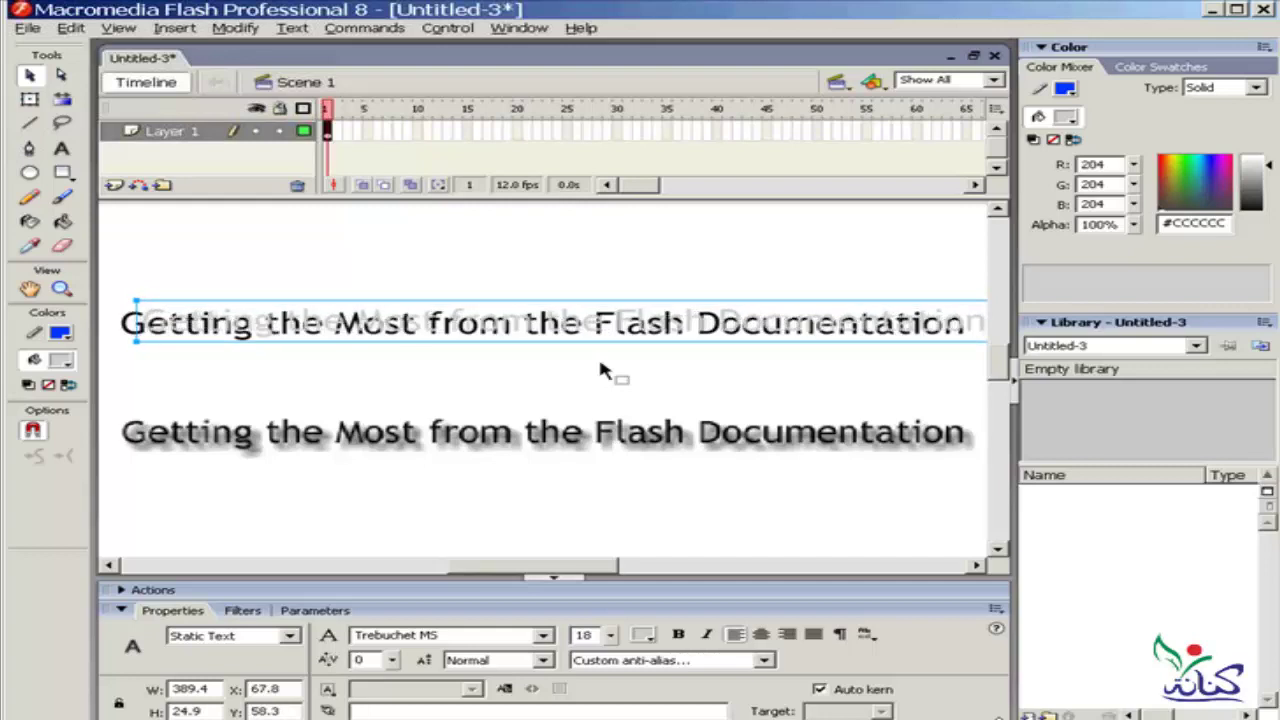
key(Left)
key(Left)
key(Left)
key(Left)
key(Left)
key(Left)
key(Down)
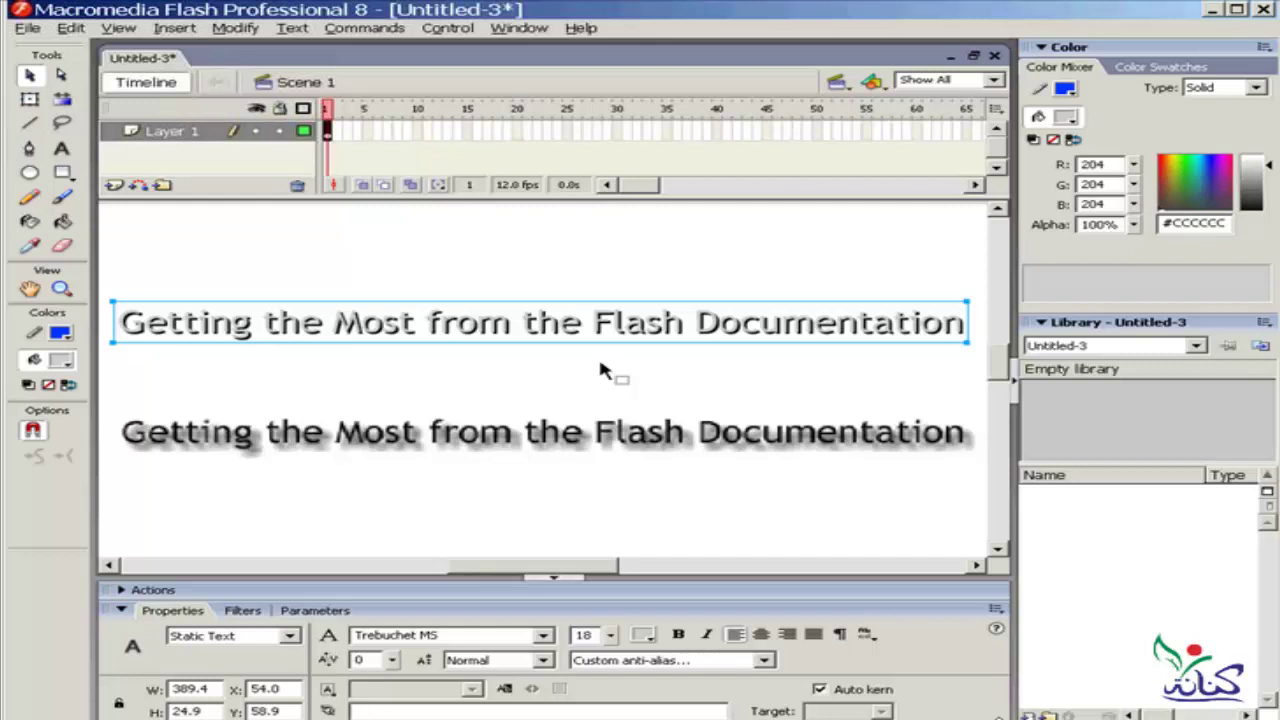
key(Up)
key(Left)
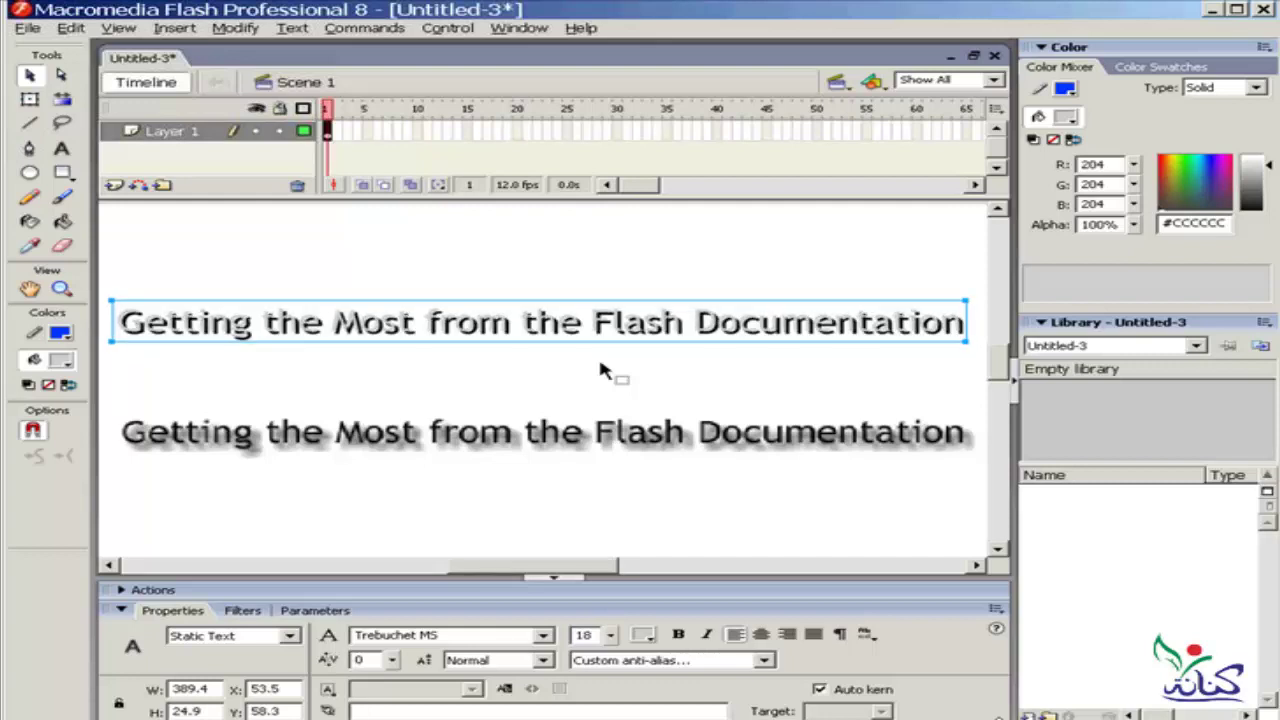
key(Right)
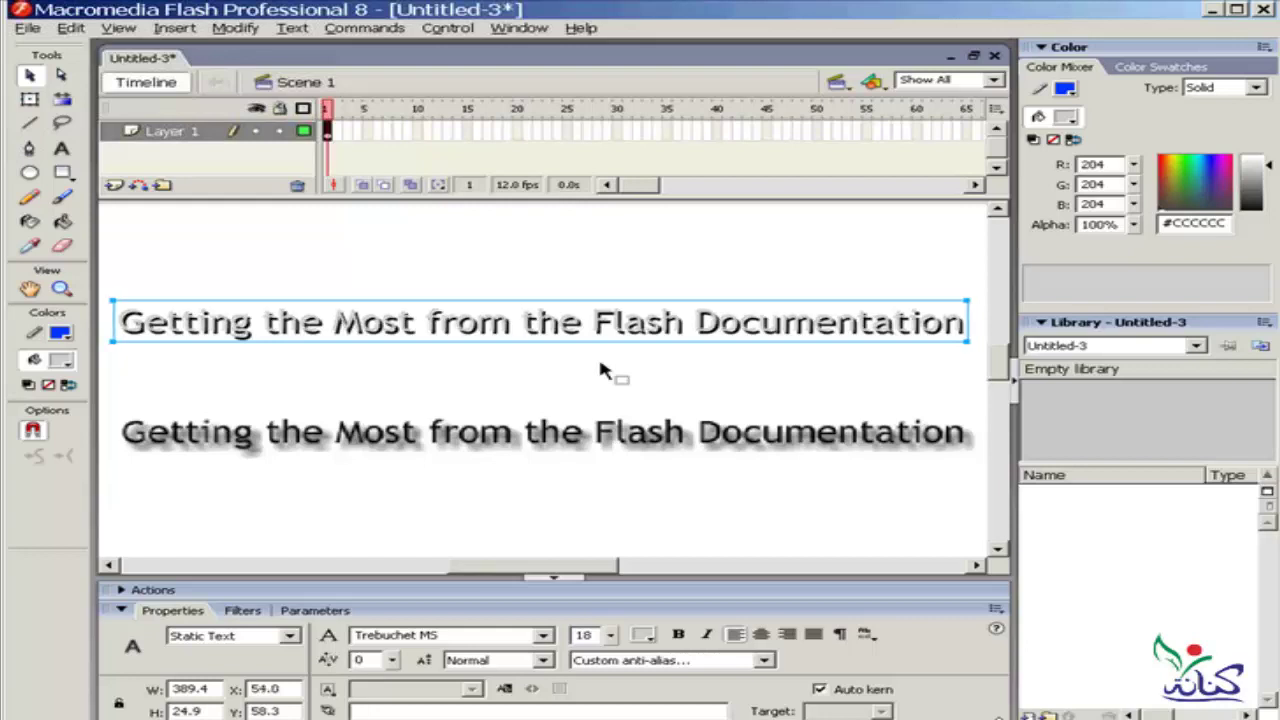
click(600, 370)
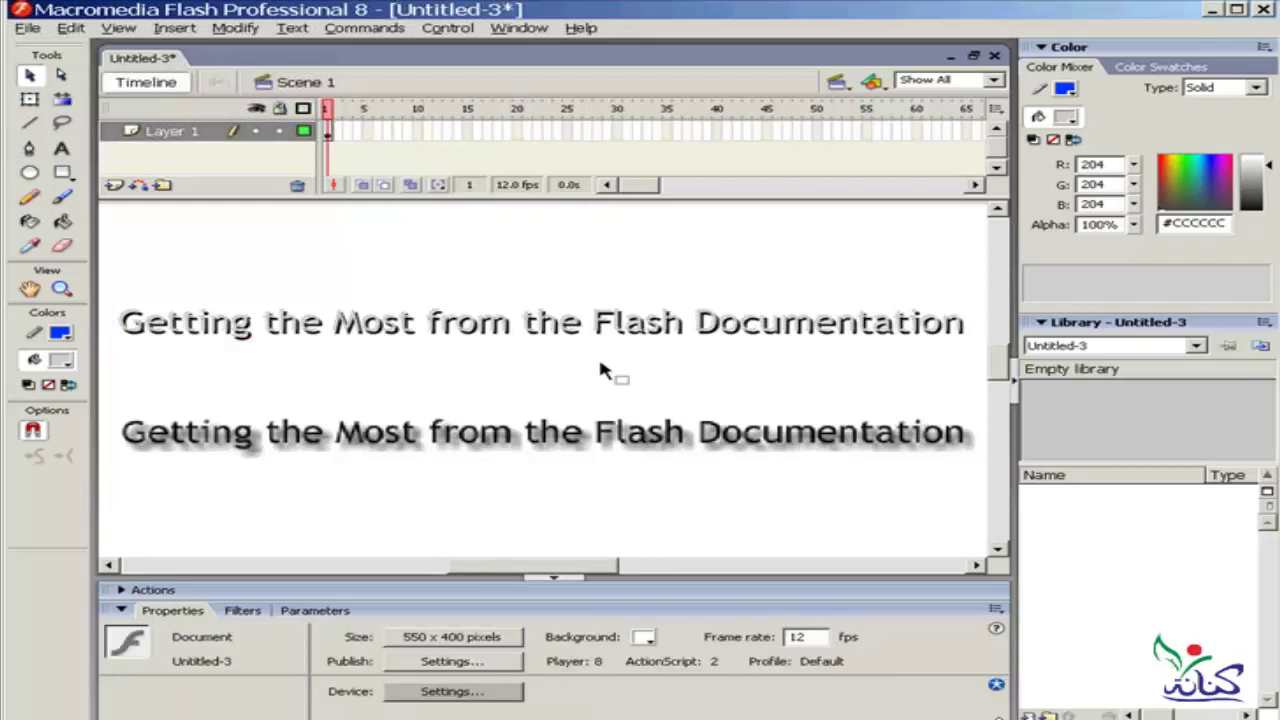
Change the lower title's drop shadow colour to dark grey.
click(657, 448)
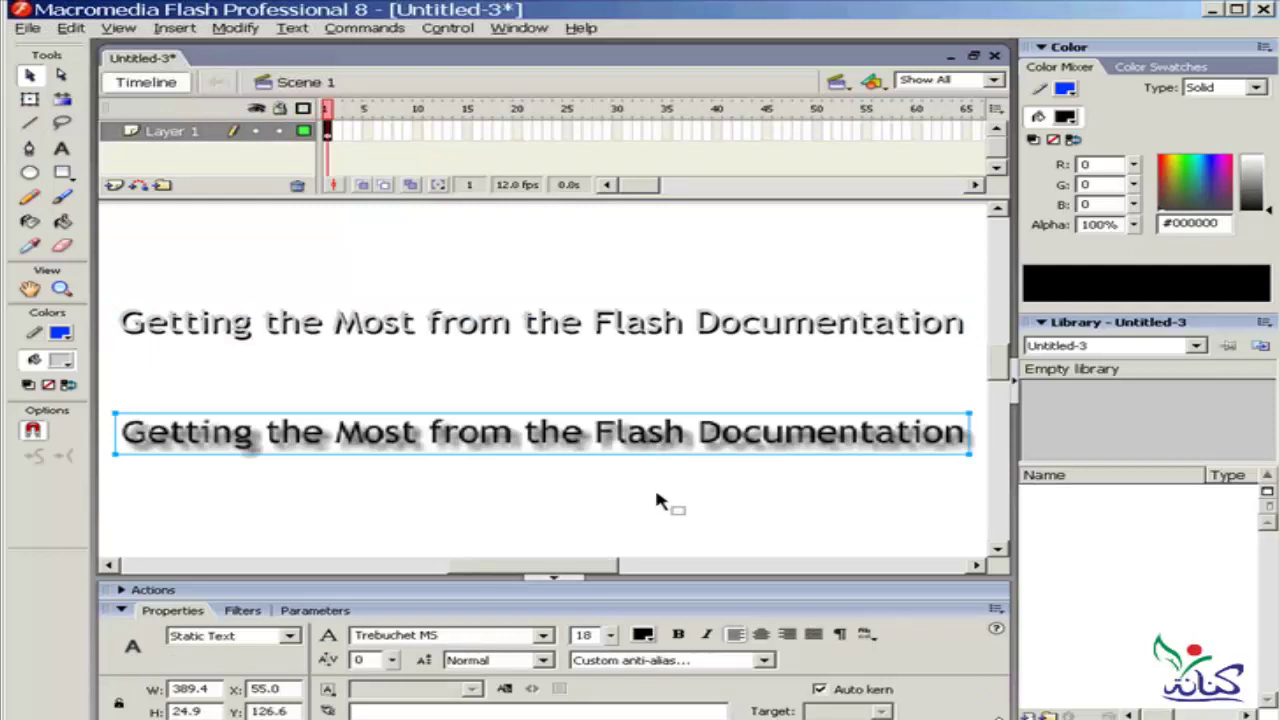
click(243, 611)
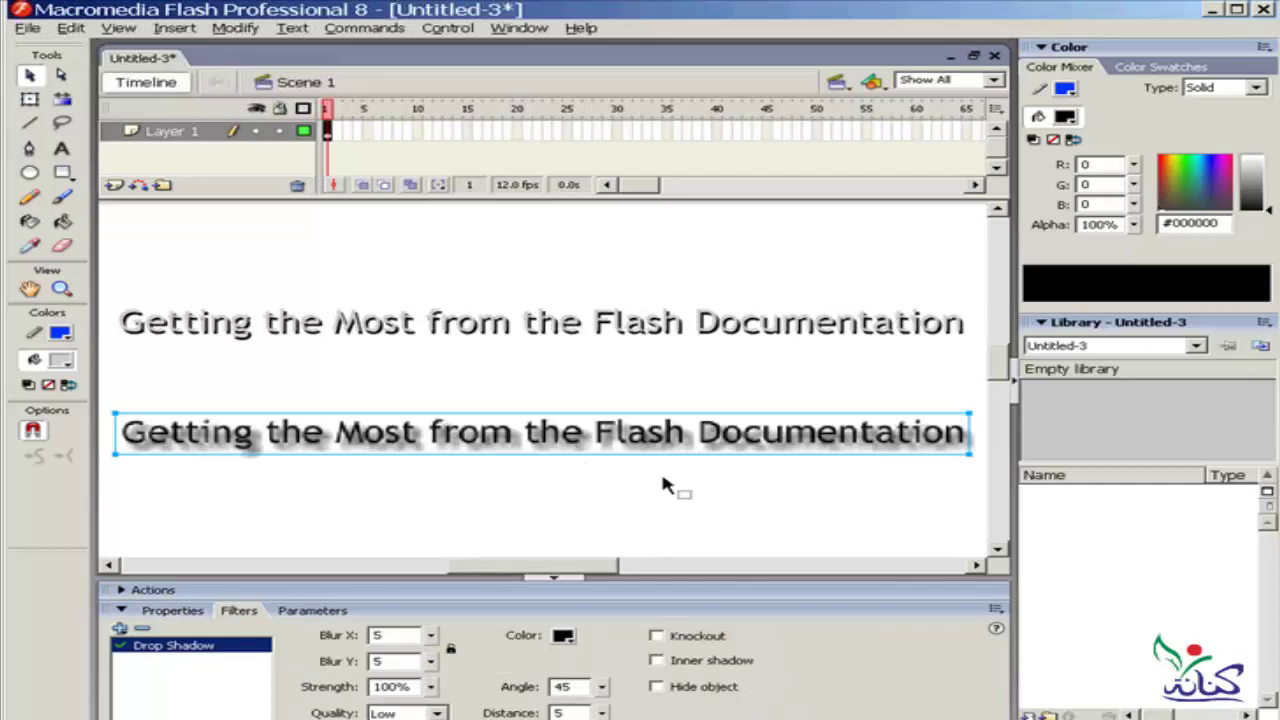
click(563, 637)
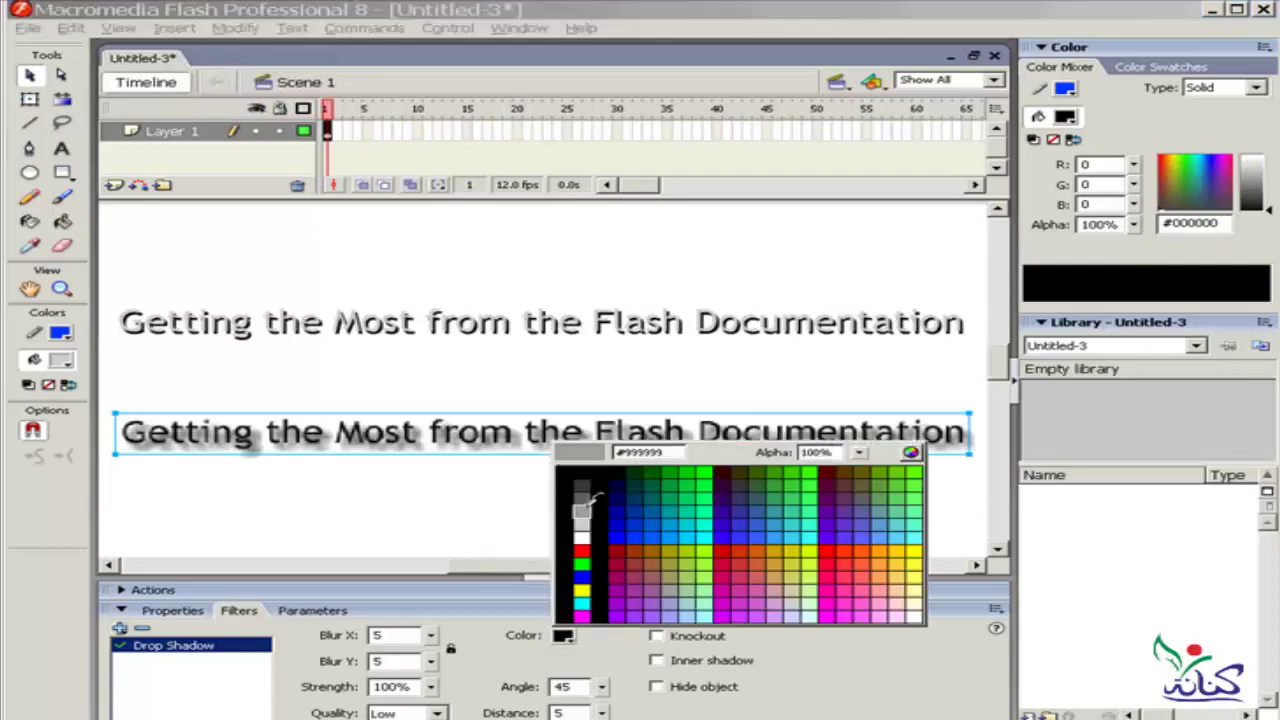
click(582, 510)
click(563, 637)
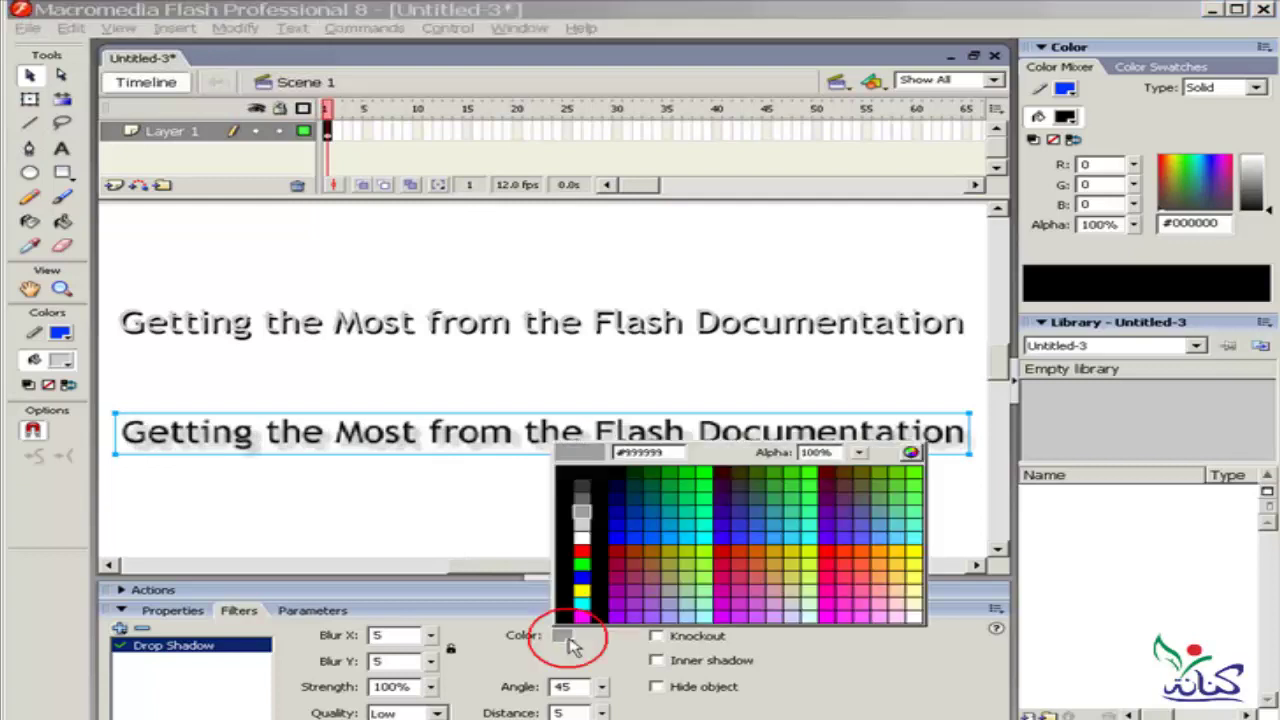
click(583, 489)
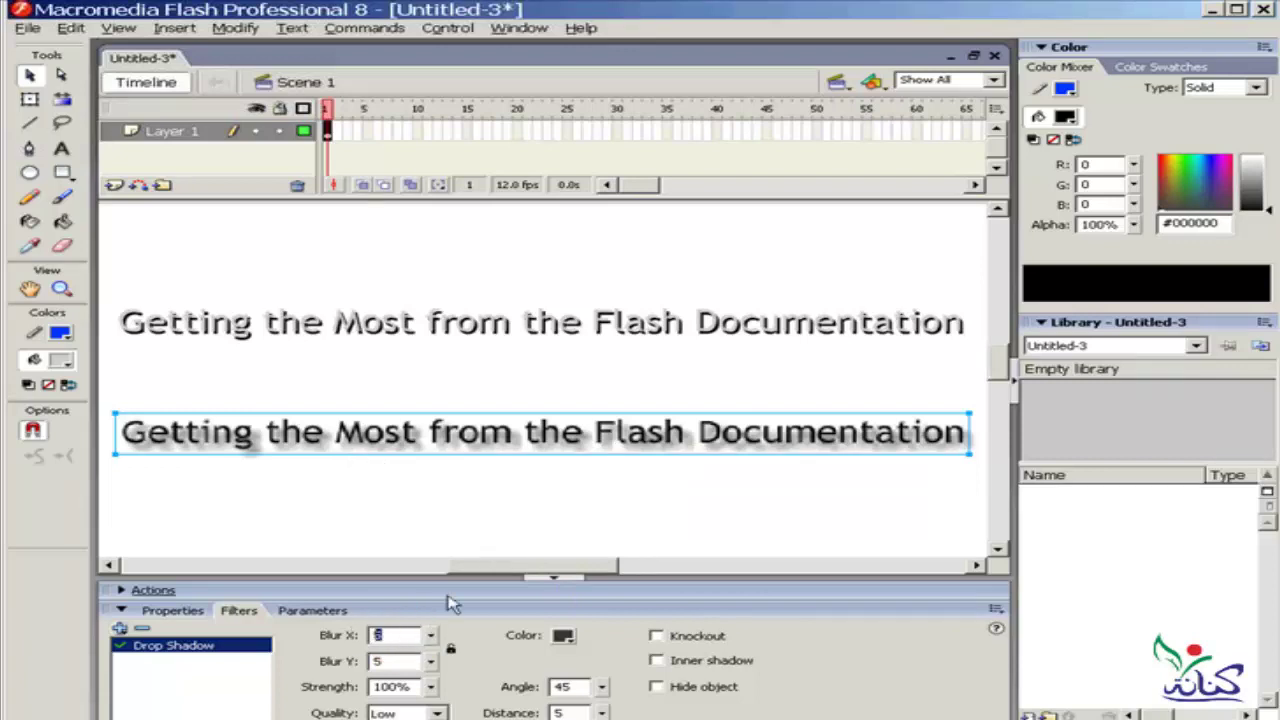
Set the drop shadow blur X and Y to 1, adjust its strength, and choose High quality.
text(1)
key(Return)
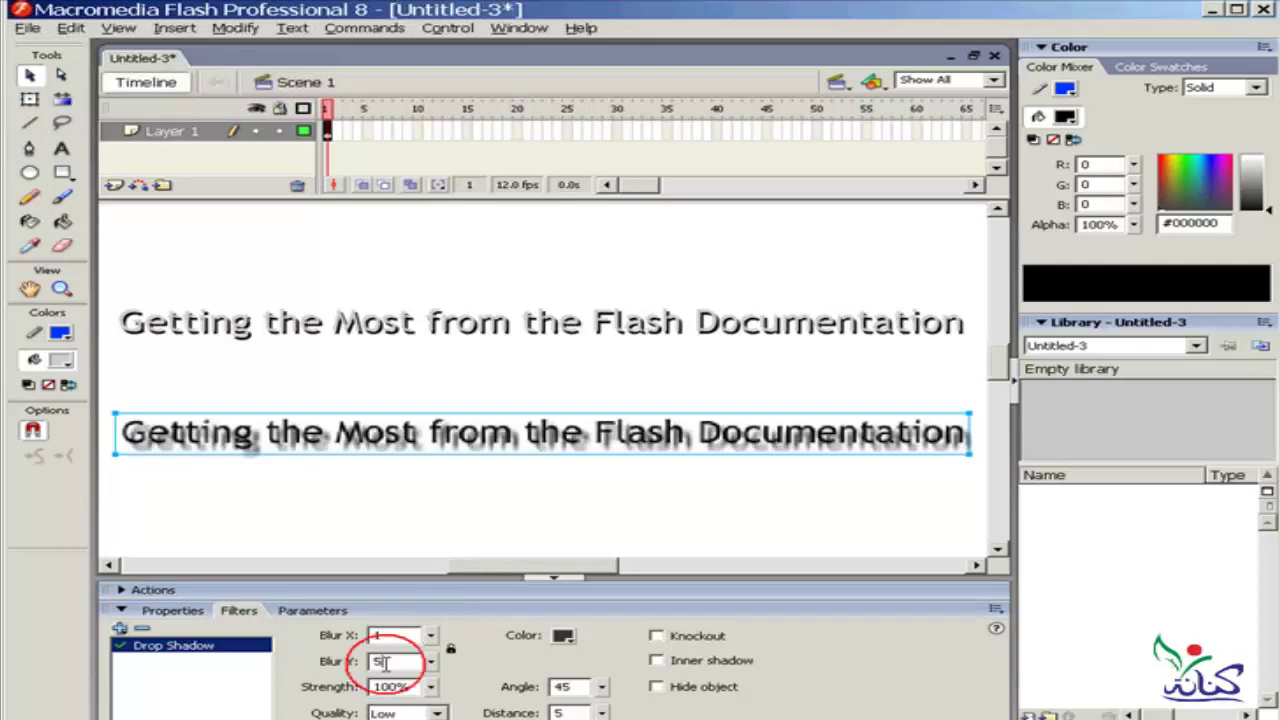
click(384, 662)
text(1)
key(Return)
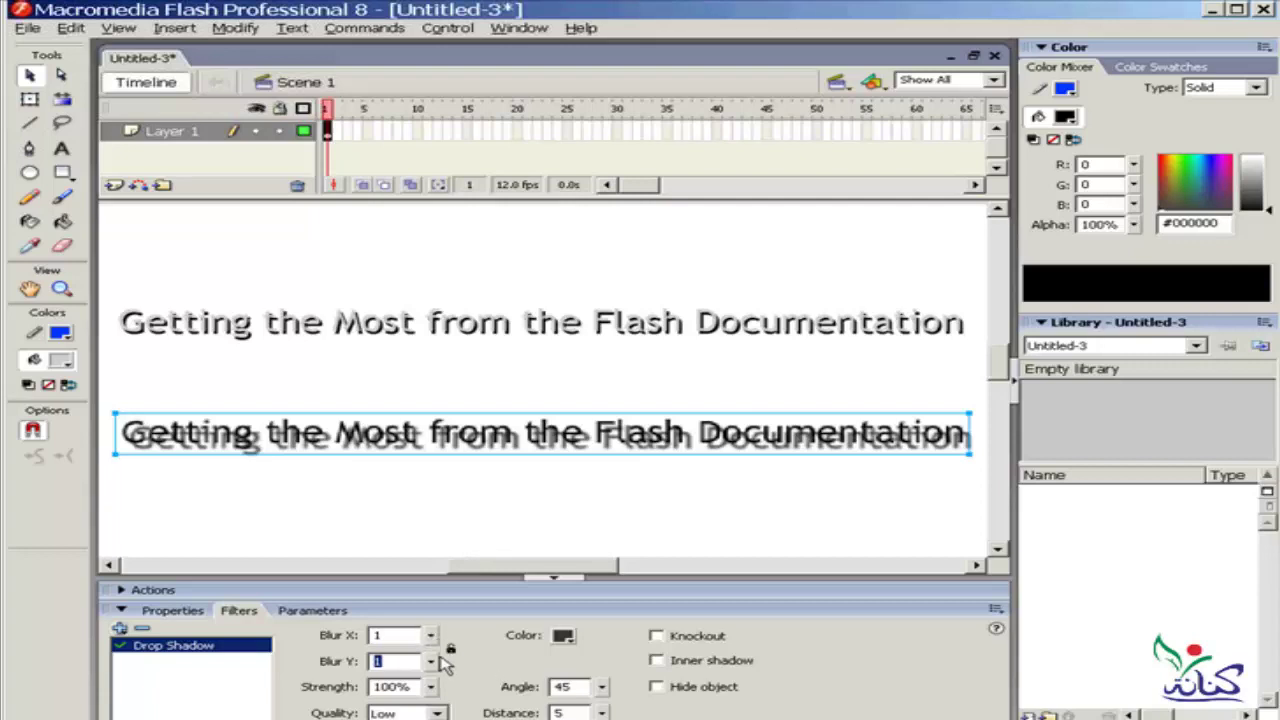
click(430, 687)
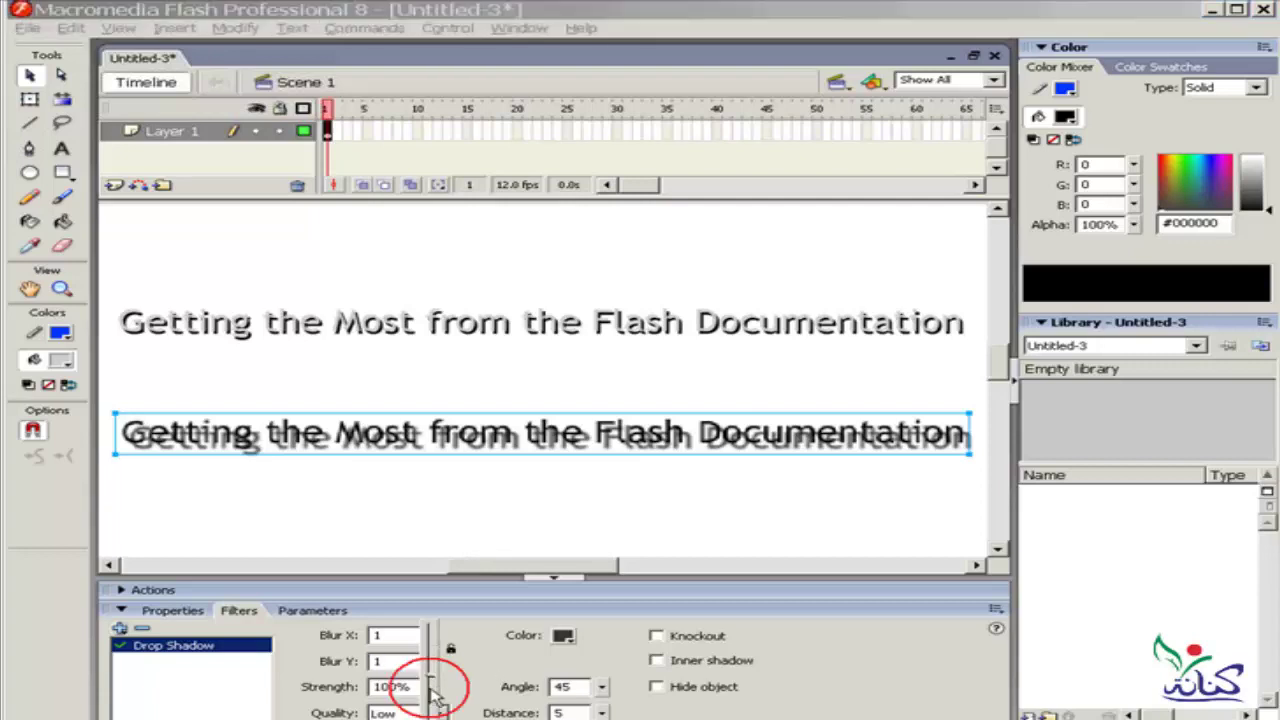
mouse_move(433, 692)
mouse_down()
mouse_move(433, 670)
mouse_move(437, 697)
mouse_up()
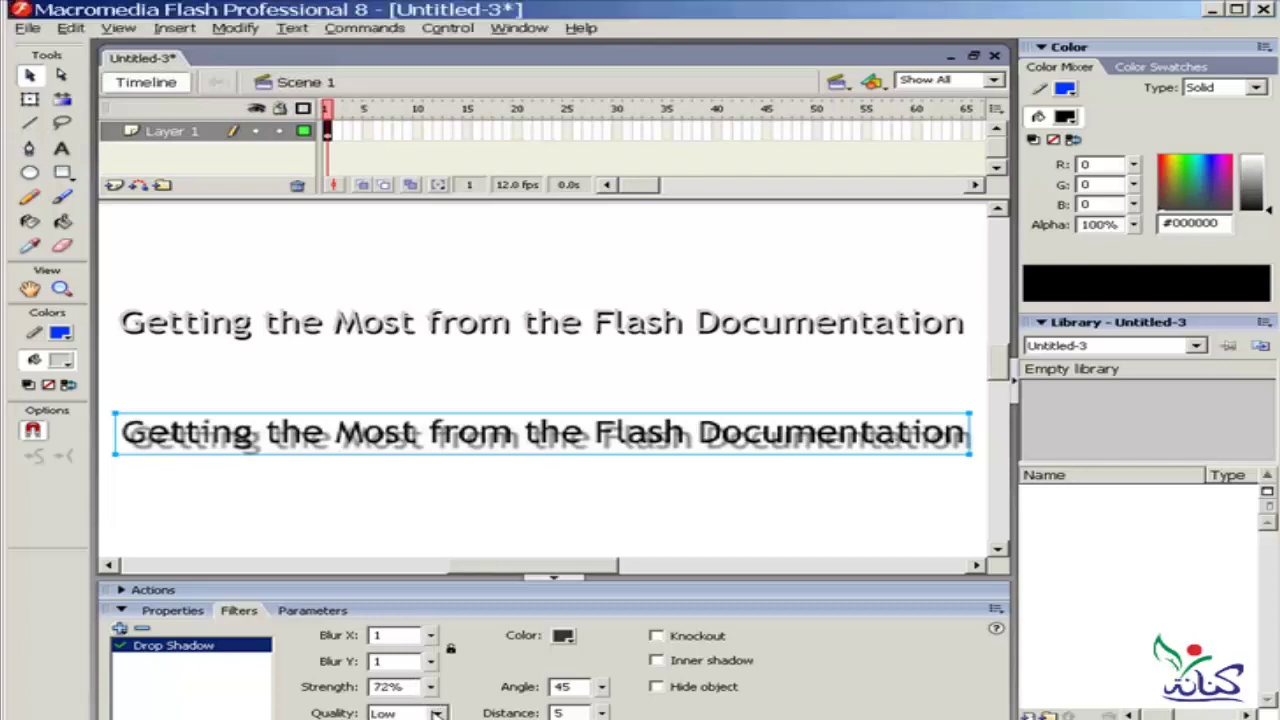
click(436, 712)
click(410, 698)
Save the current drop shadow settings as a custom filter preset under a new name.
click(119, 629)
mouse_move(190, 417)
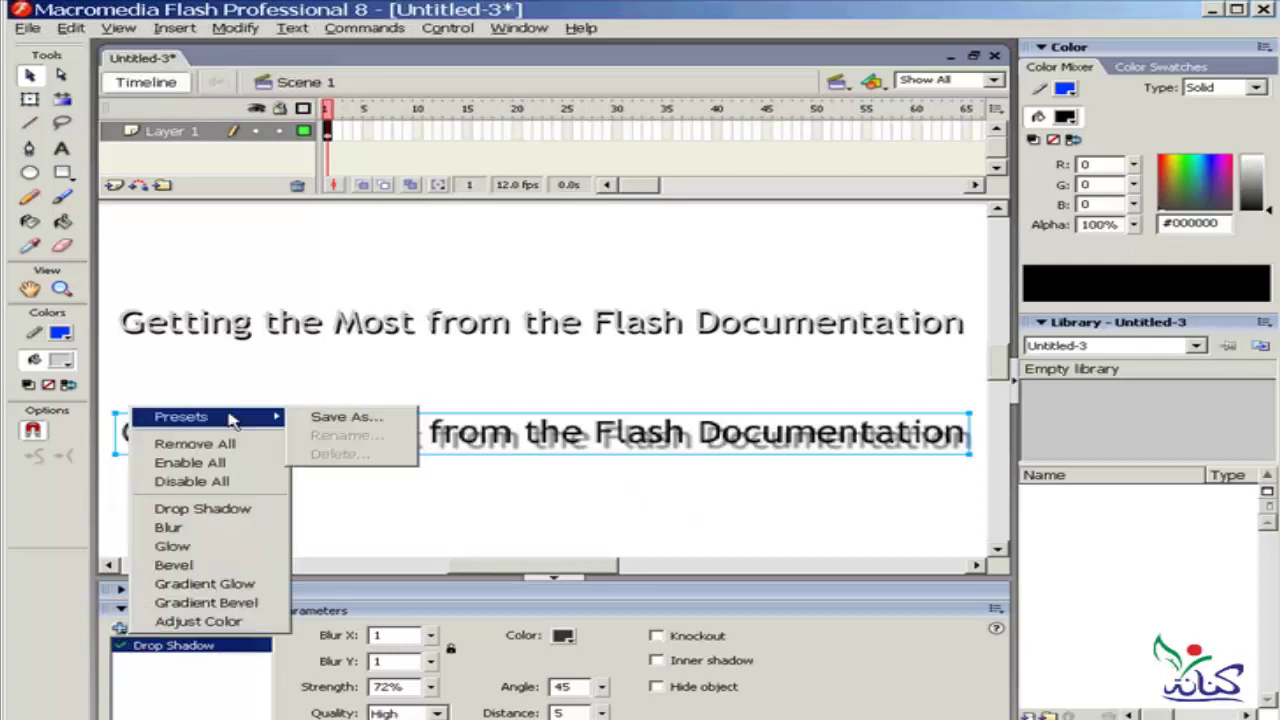
click(360, 420)
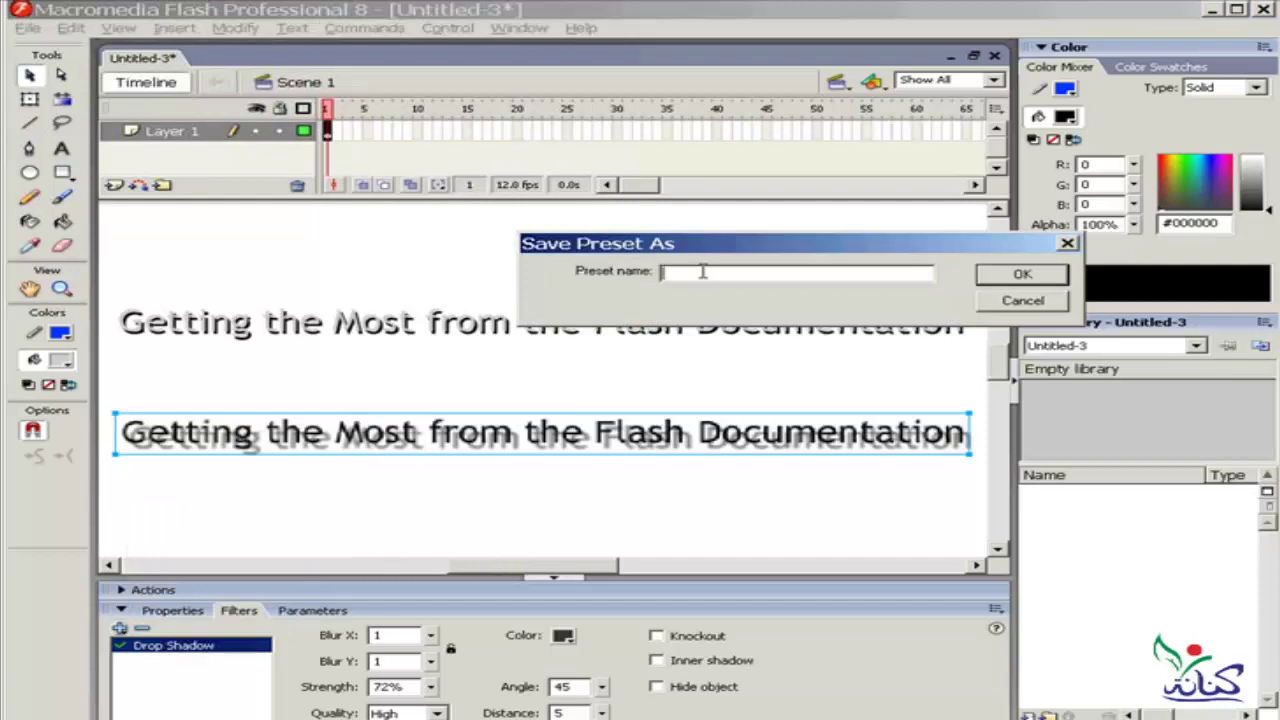
text(hesham )
text(tx)
text(t)
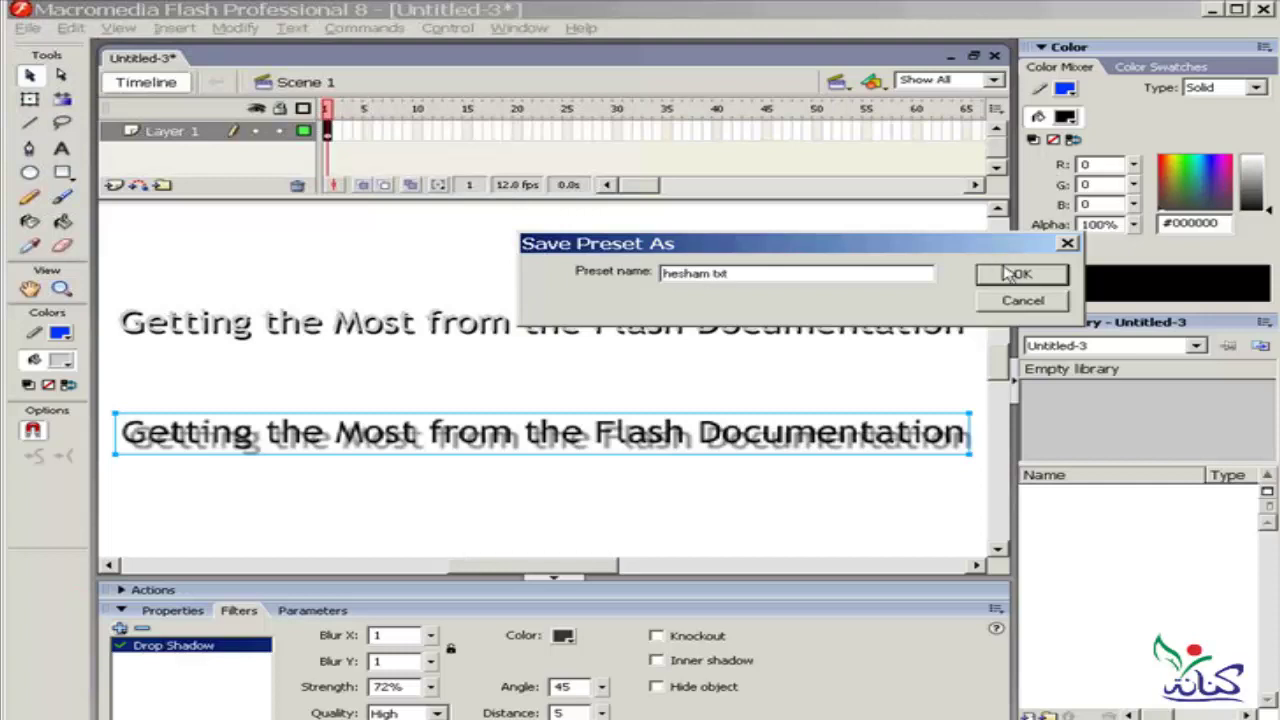
click(1005, 273)
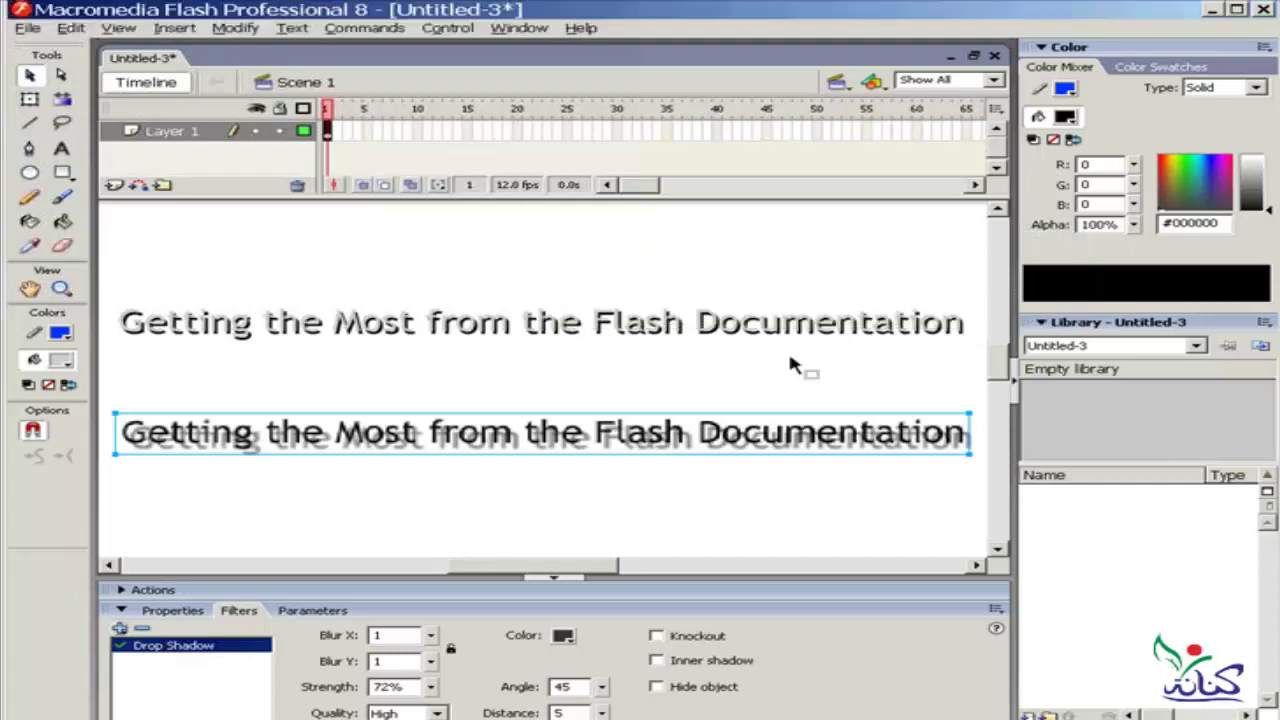
click(61, 149)
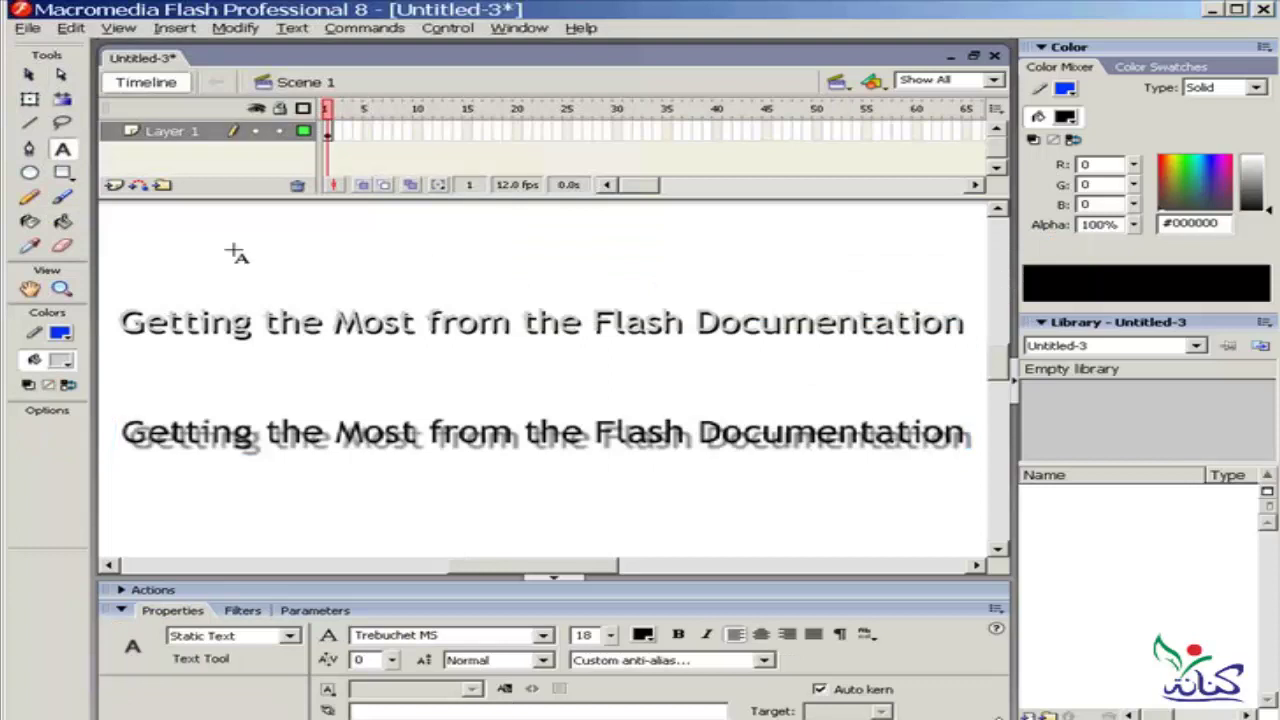
Add 'flash 8' text near the stage's top-left and apply the saved drop shadow preset.
click(231, 240)
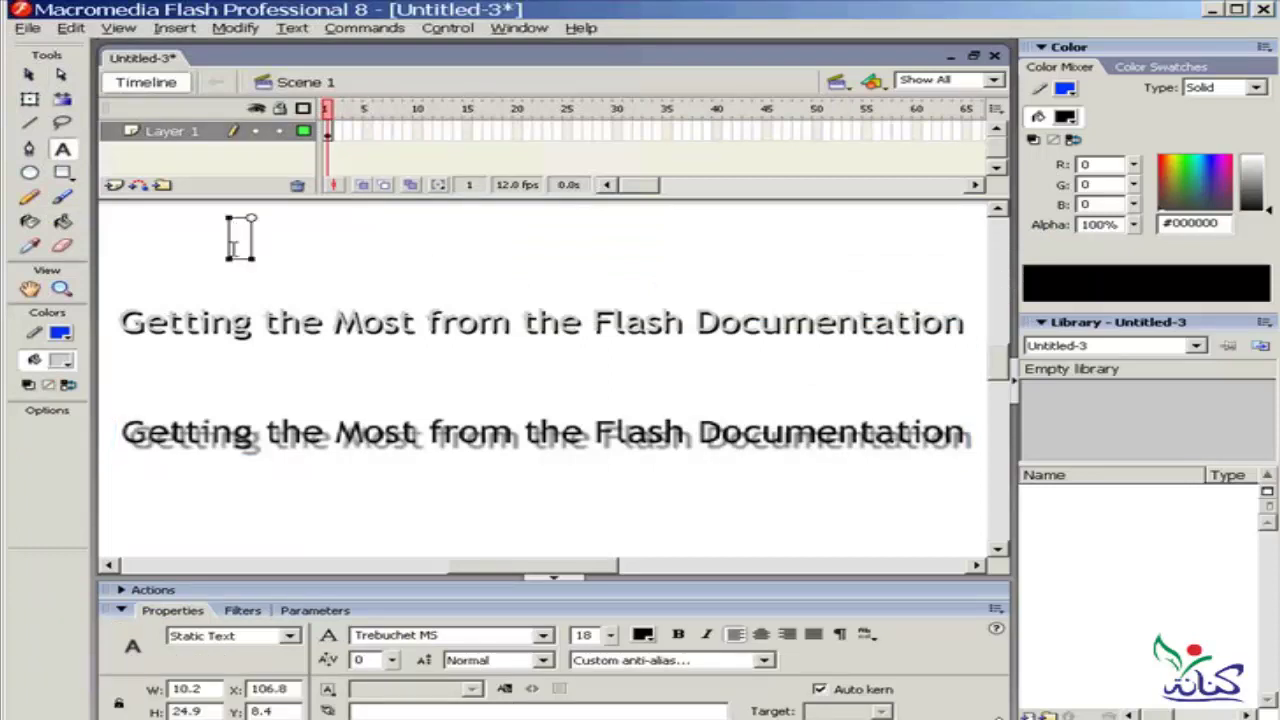
text(fl)
text(ash )
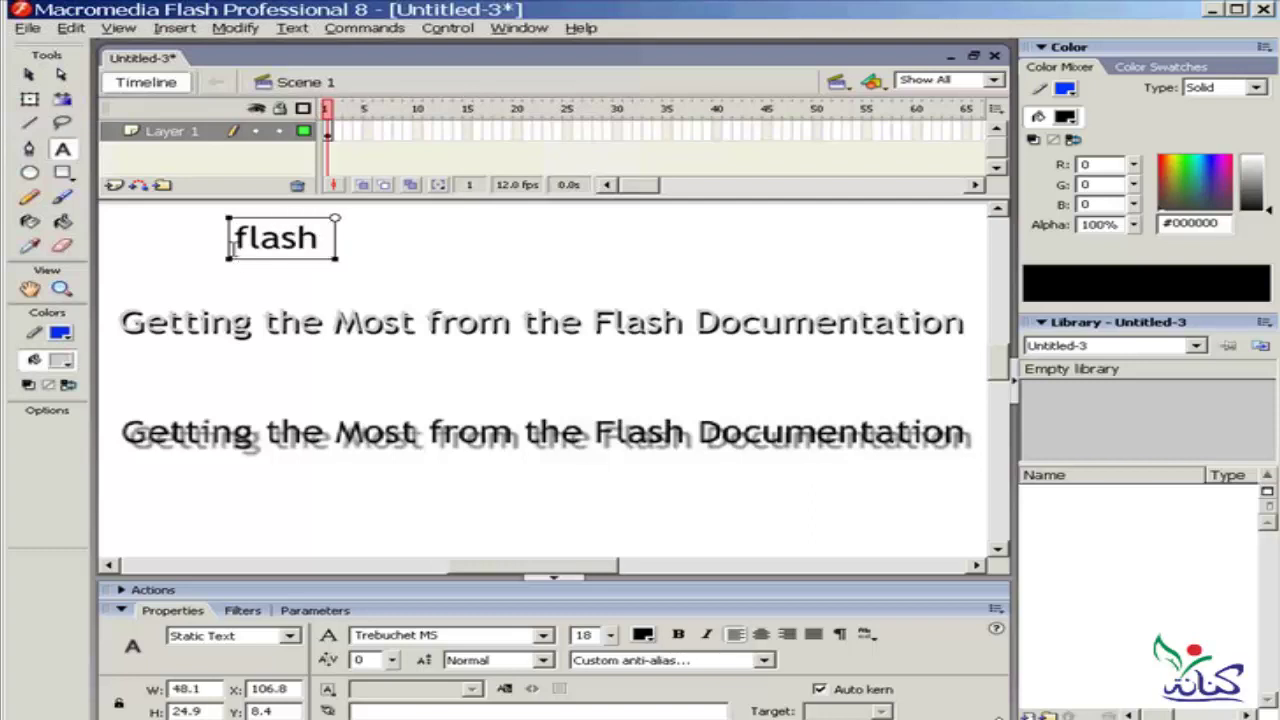
text(8)
text(v)
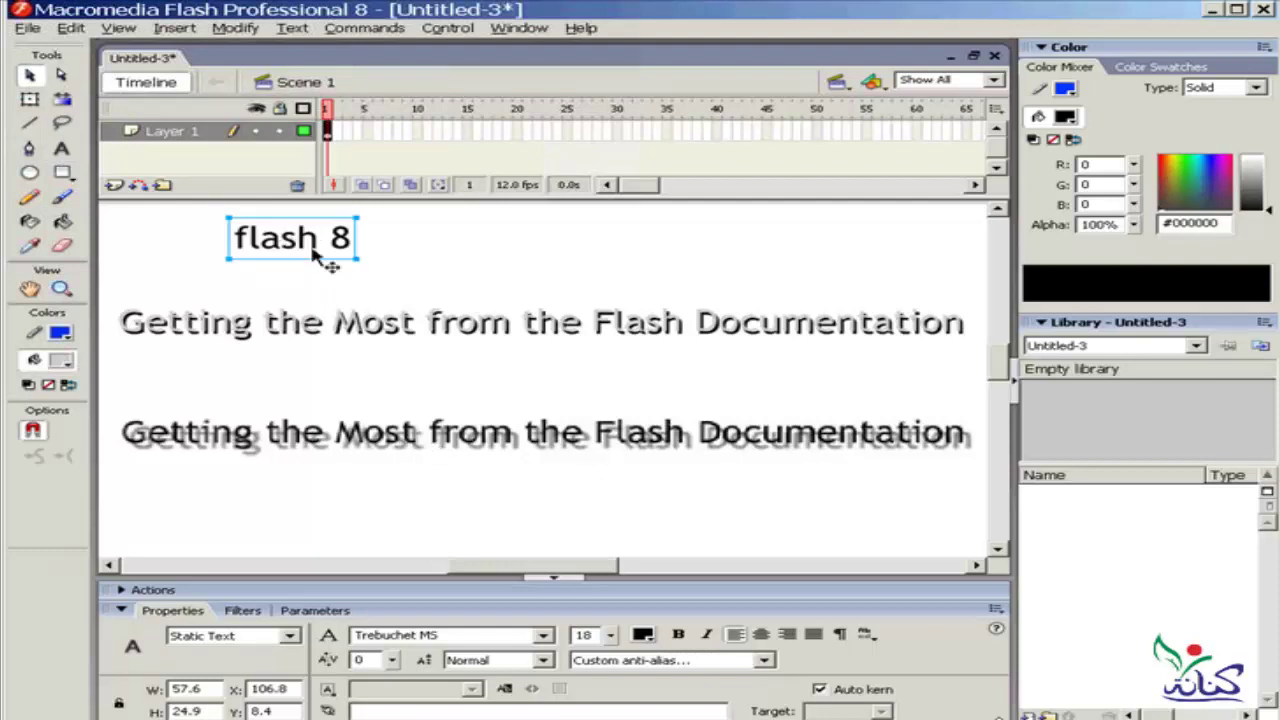
click(255, 614)
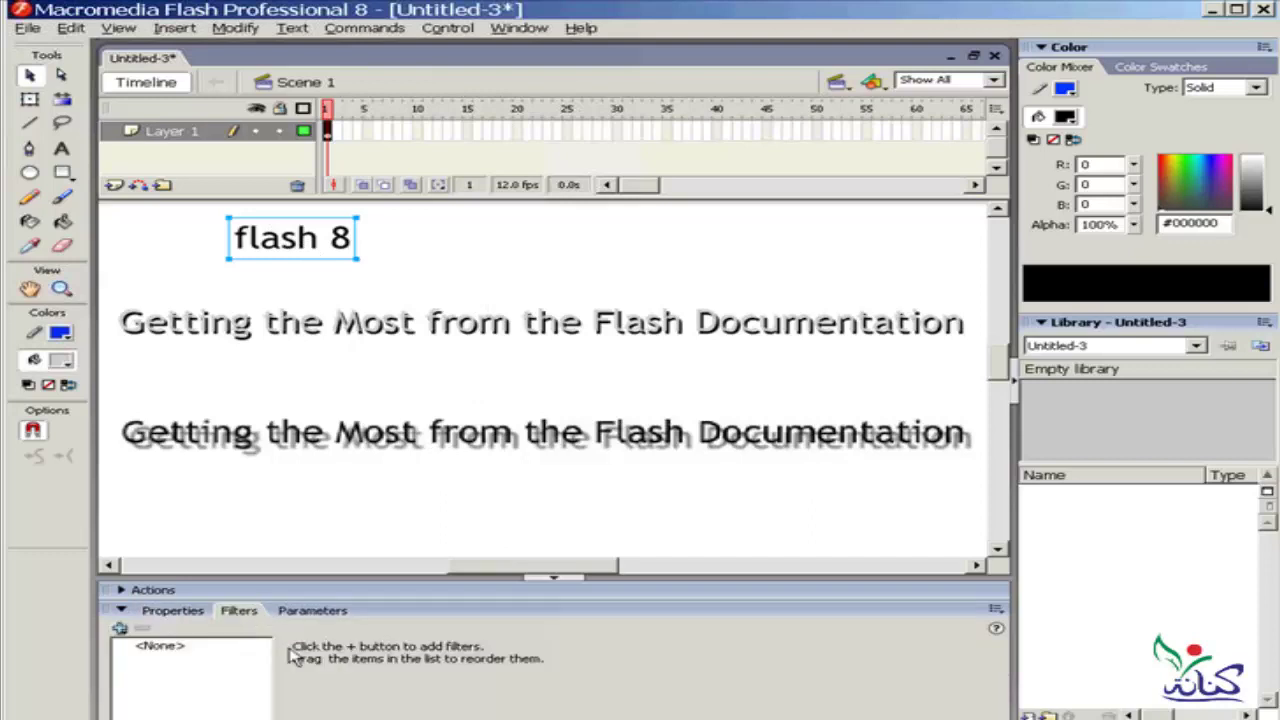
click(119, 628)
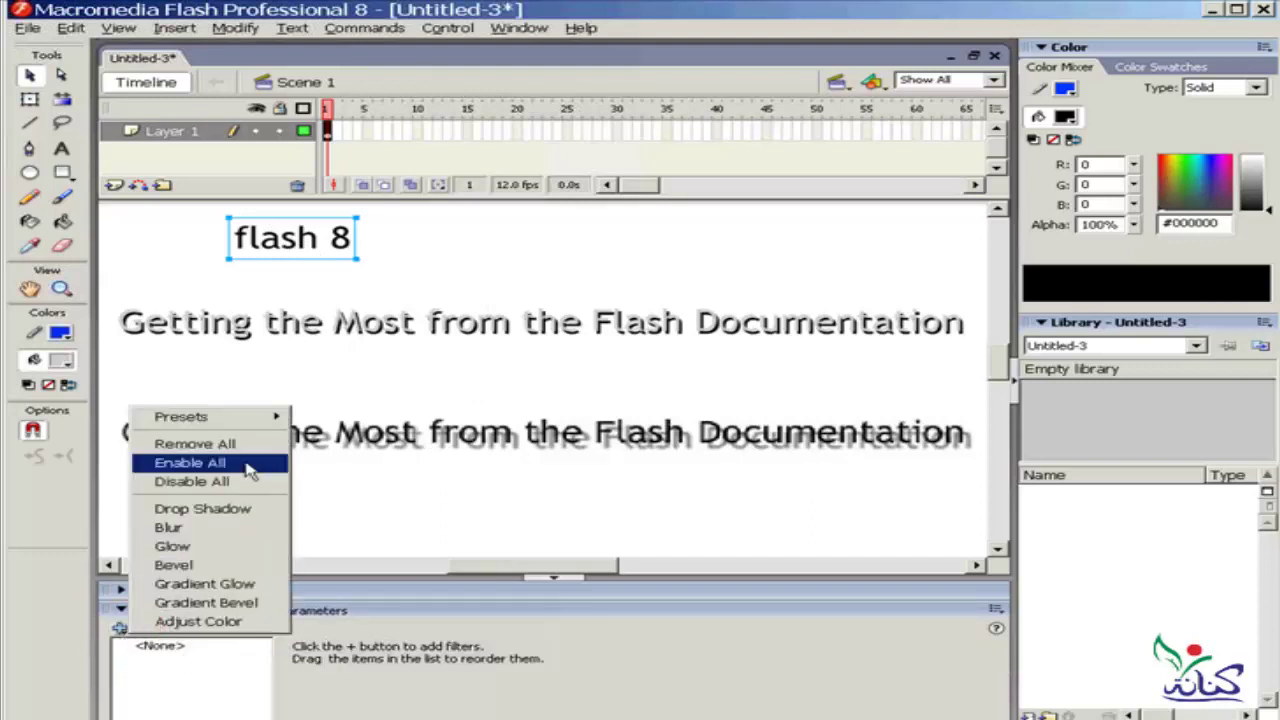
mouse_move(208, 416)
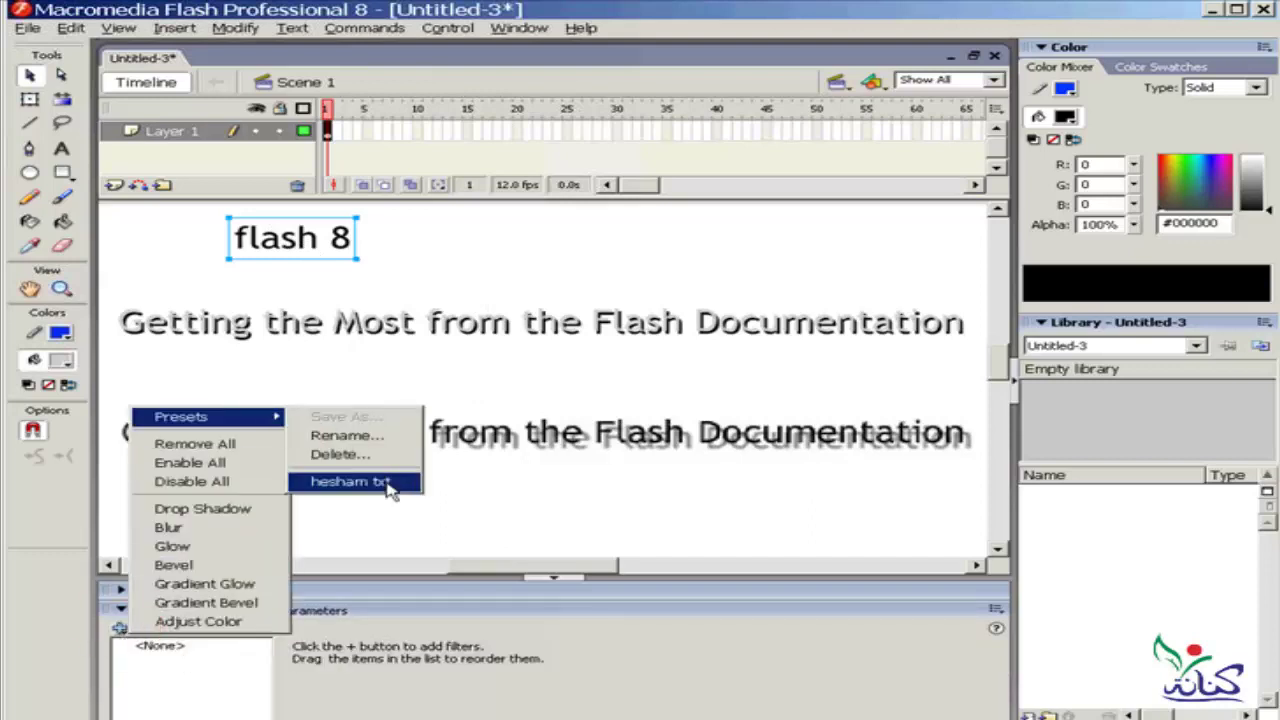
click(389, 485)
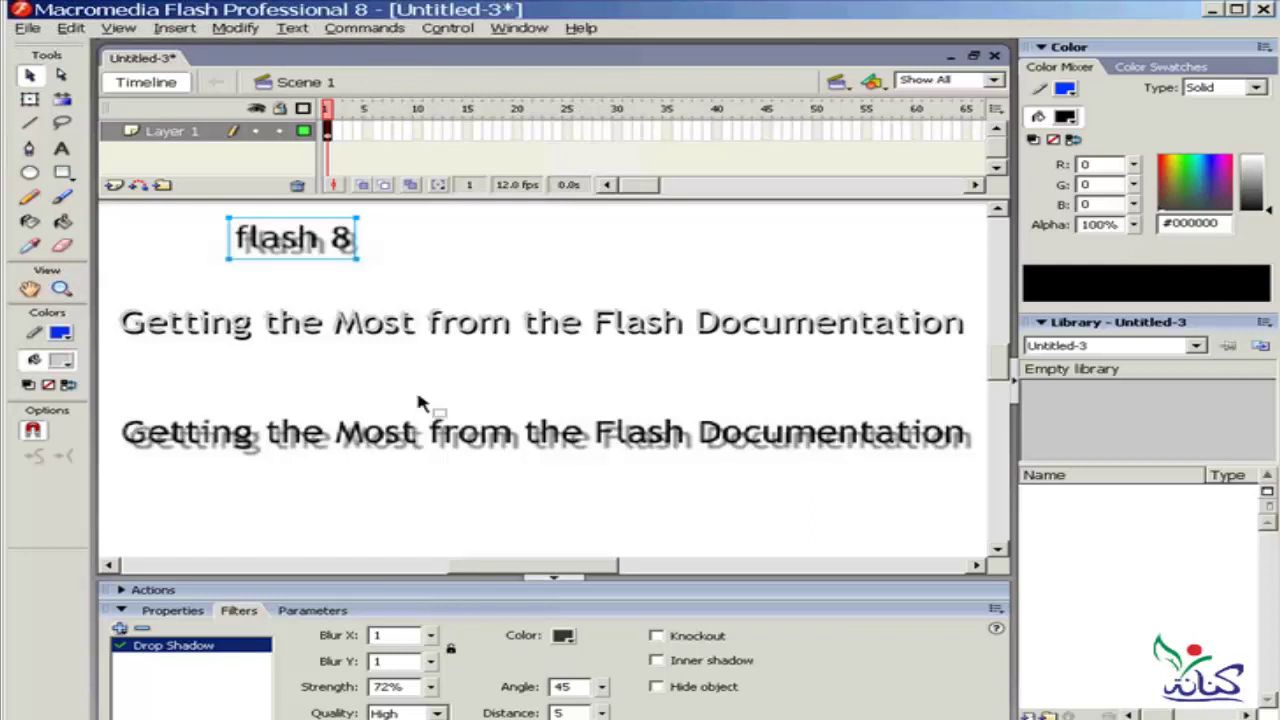
Nudge the grey title copy into shadow position and draw a circle below the titles.
mouse_move(540, 330)
mouse_down()
mouse_move(536, 352)
mouse_move(534, 324)
mouse_up()
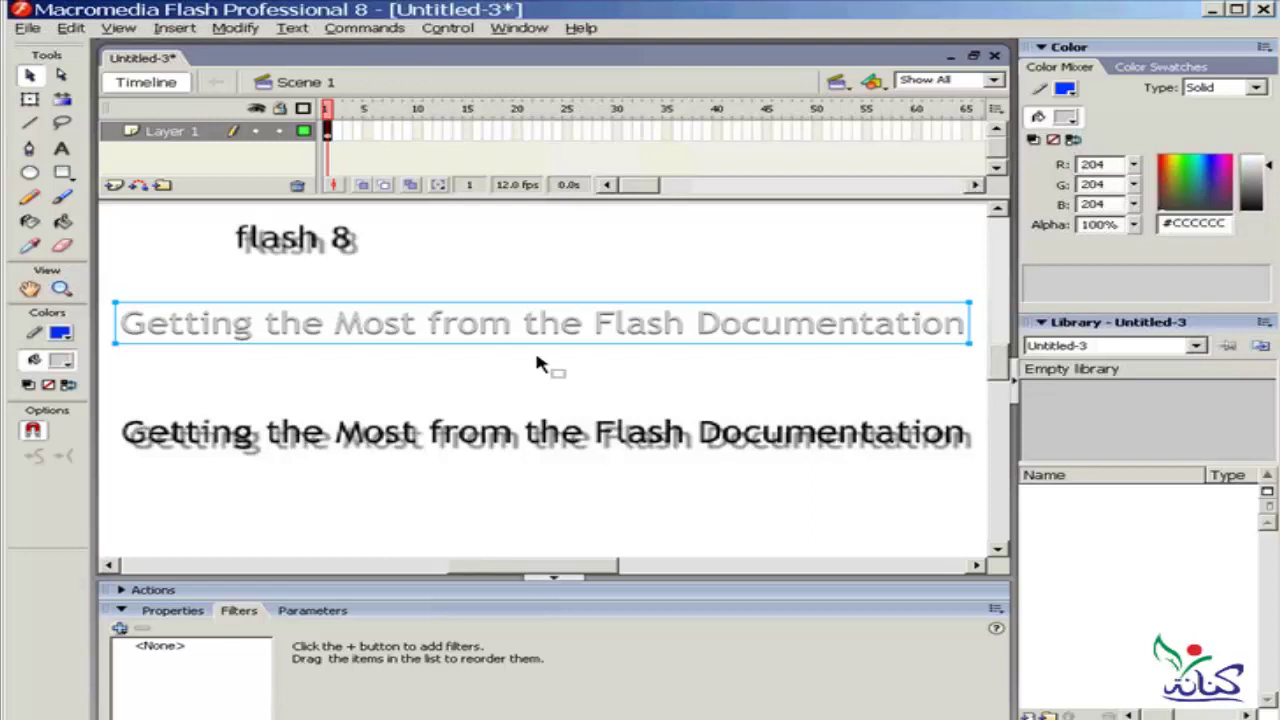
key(Left)
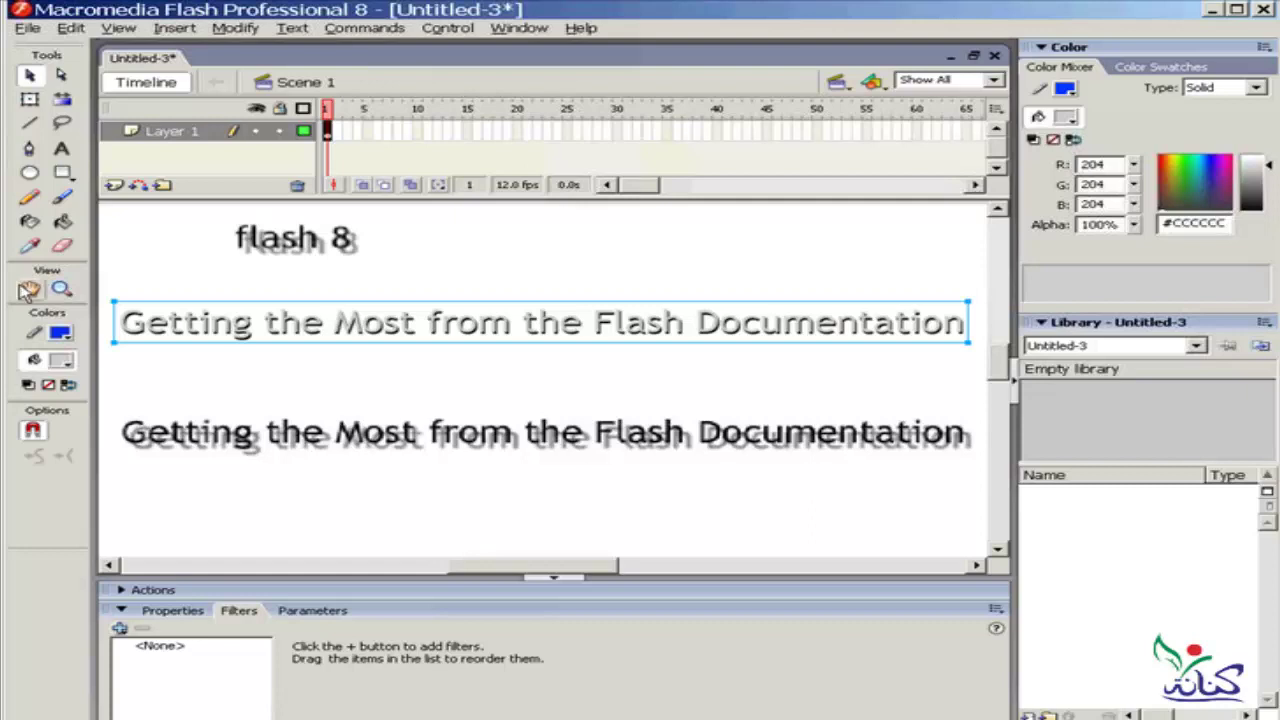
click(30, 172)
drag(727, 480, 628, 550)
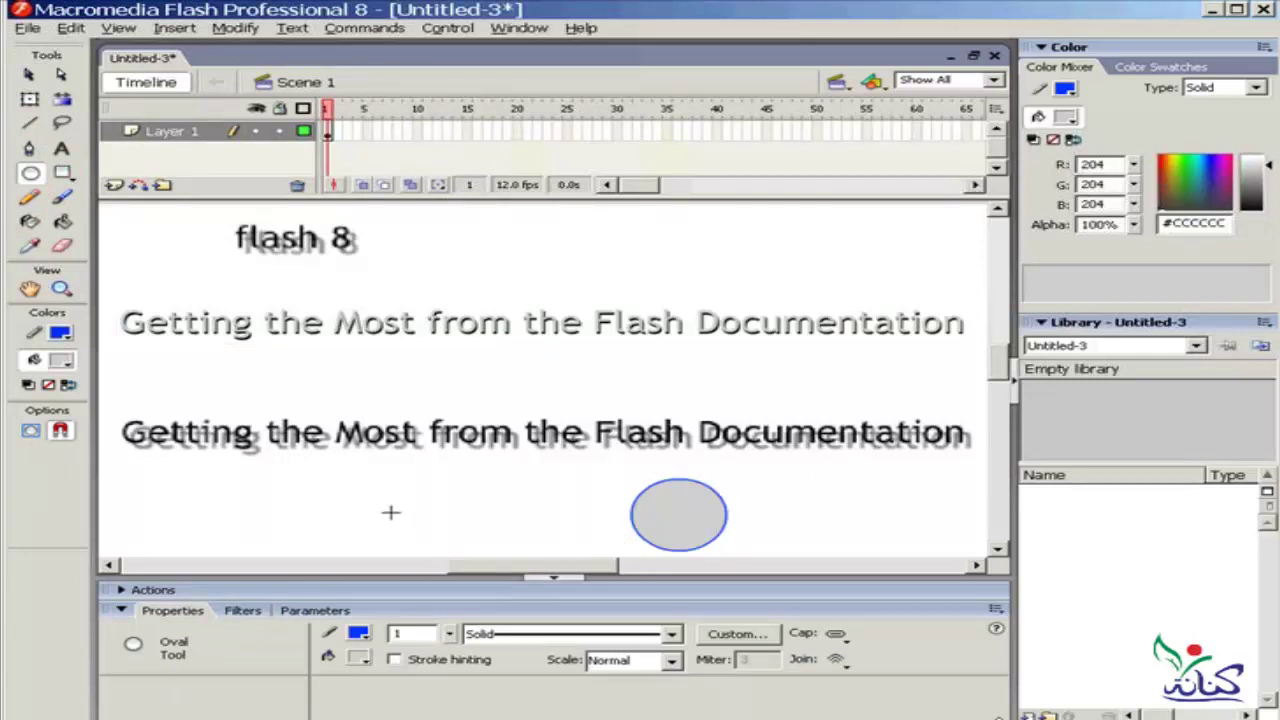
Convert the circle into a Movie clip symbol named 'Symbol 1'.
click(29, 74)
click(691, 527)
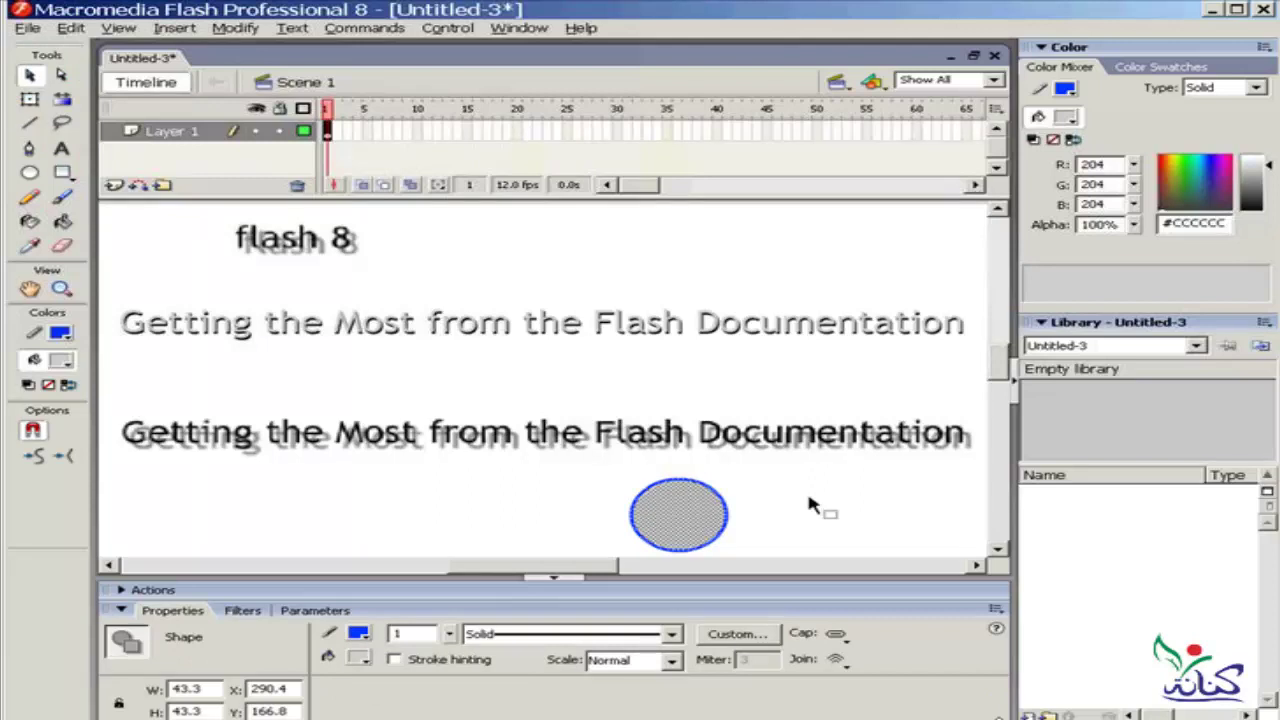
key(F8)
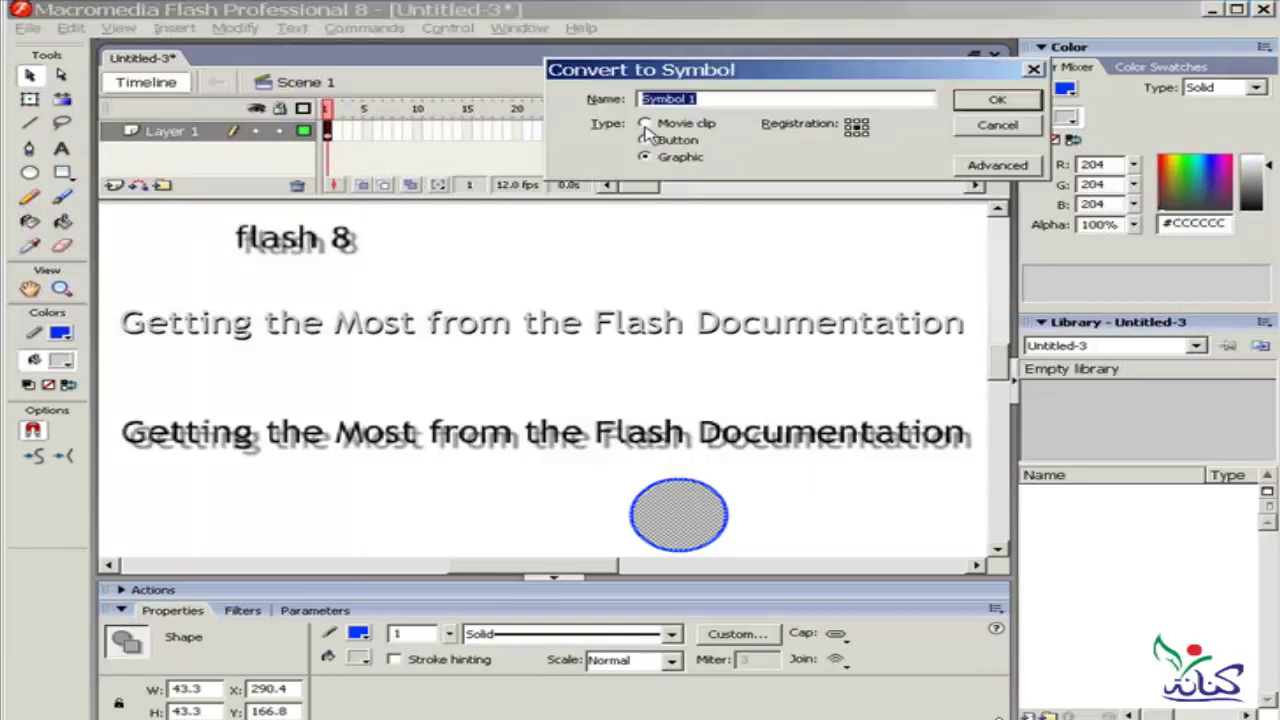
click(645, 123)
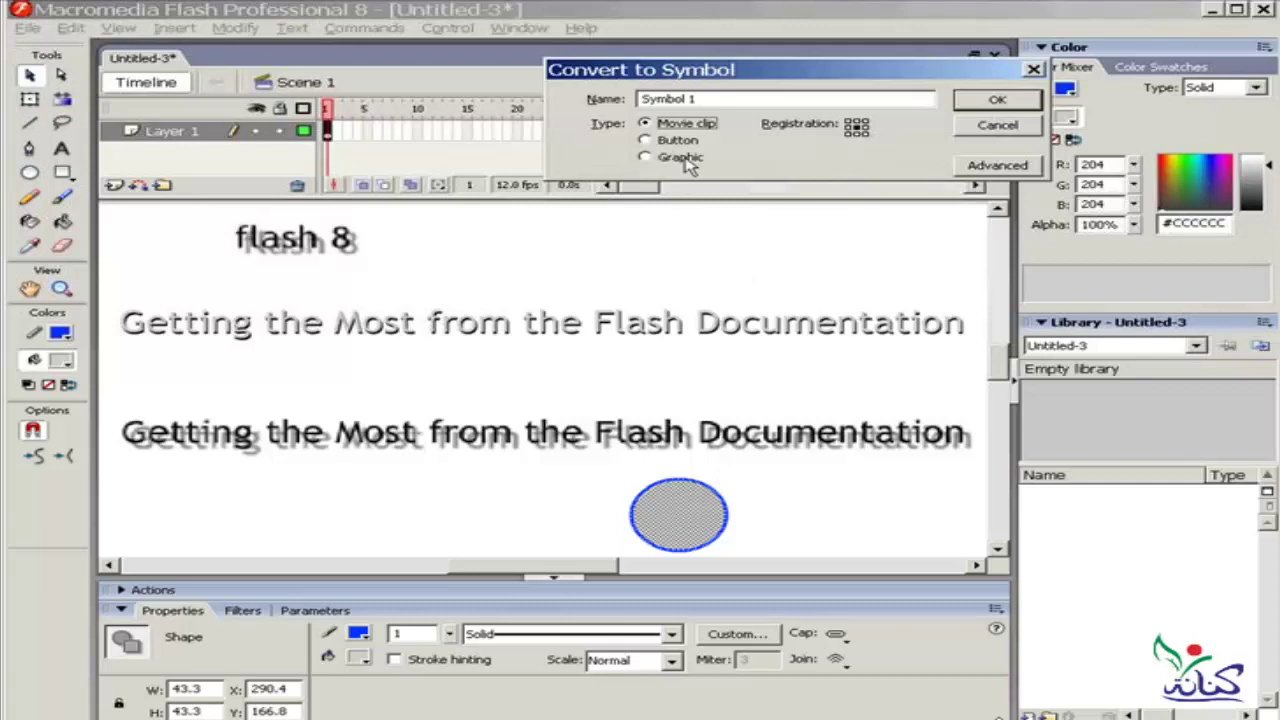
click(988, 104)
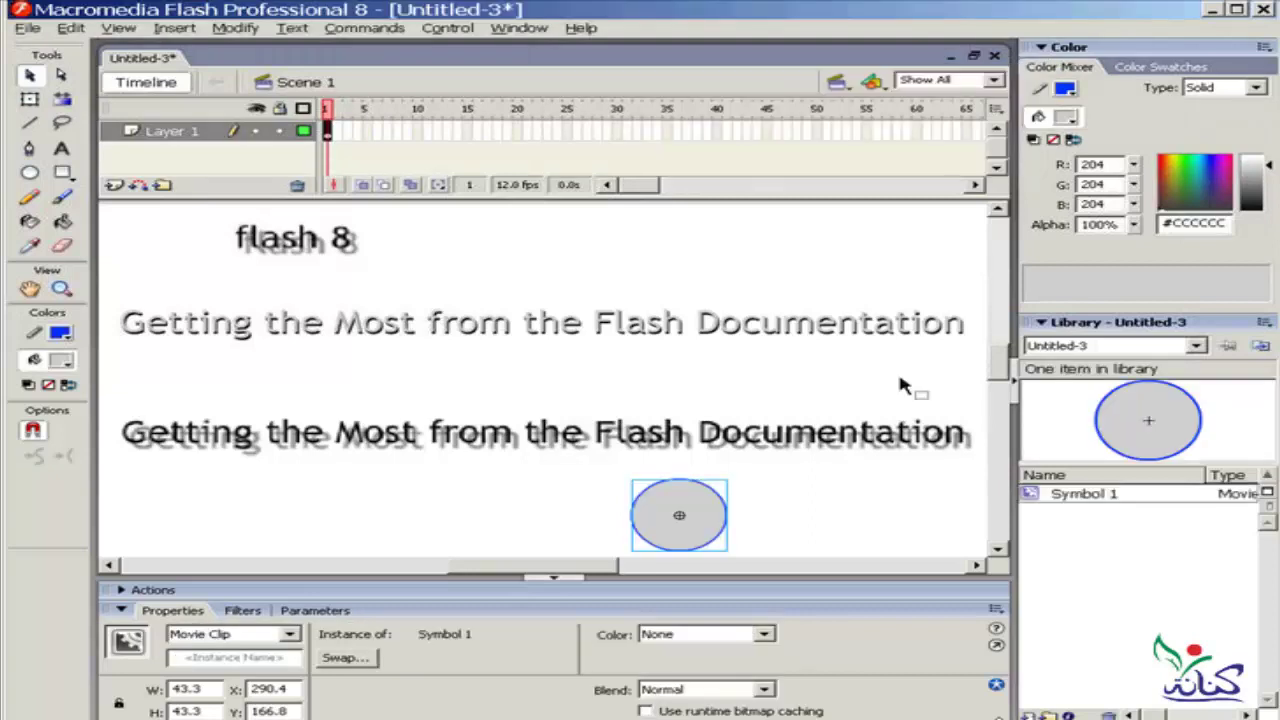
Replace the circle with three 'Symbol 1' instances dragged from the Library in a row.
click(806, 491)
key(ctrl+z)
key(Delete)
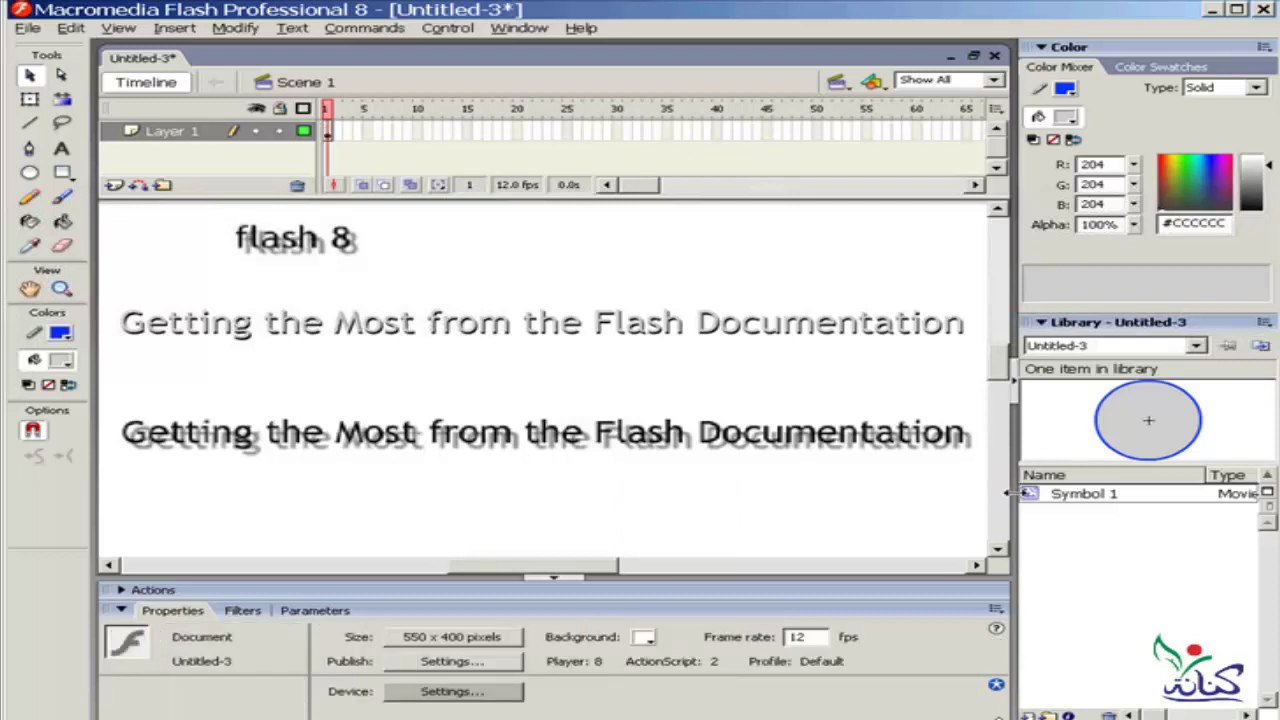
drag(1030, 494, 331, 515)
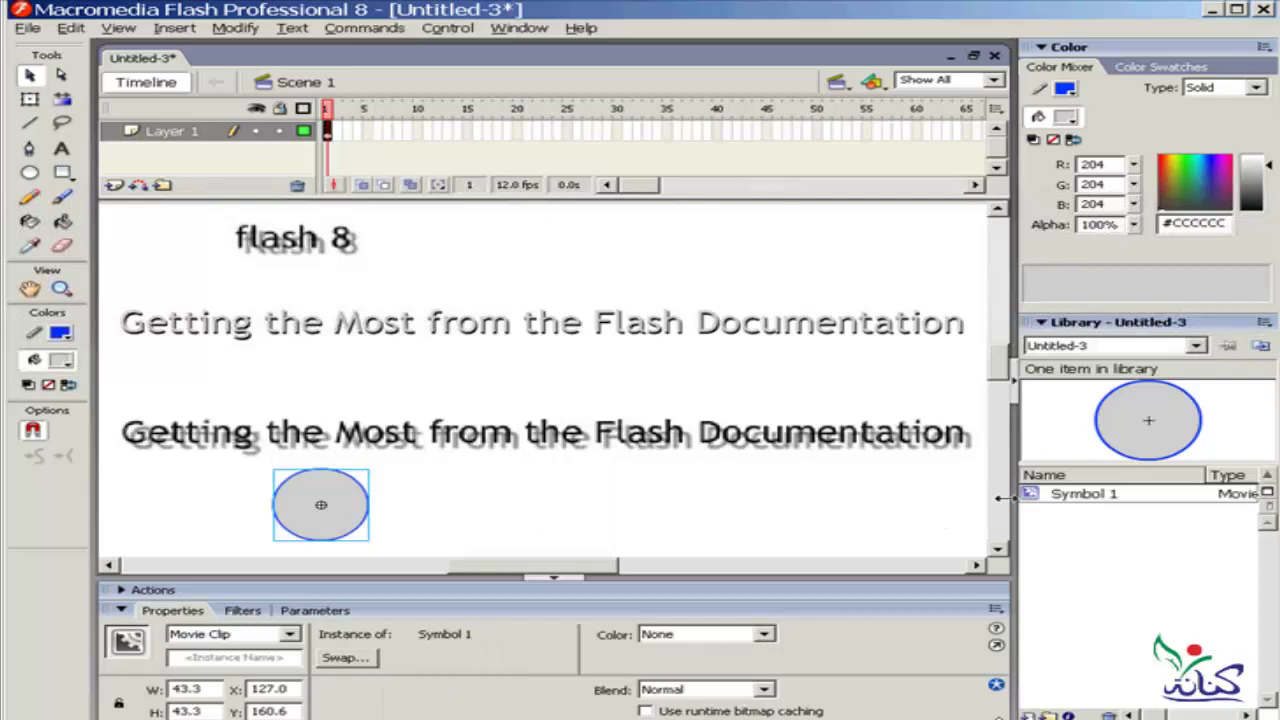
drag(1030, 494, 503, 515)
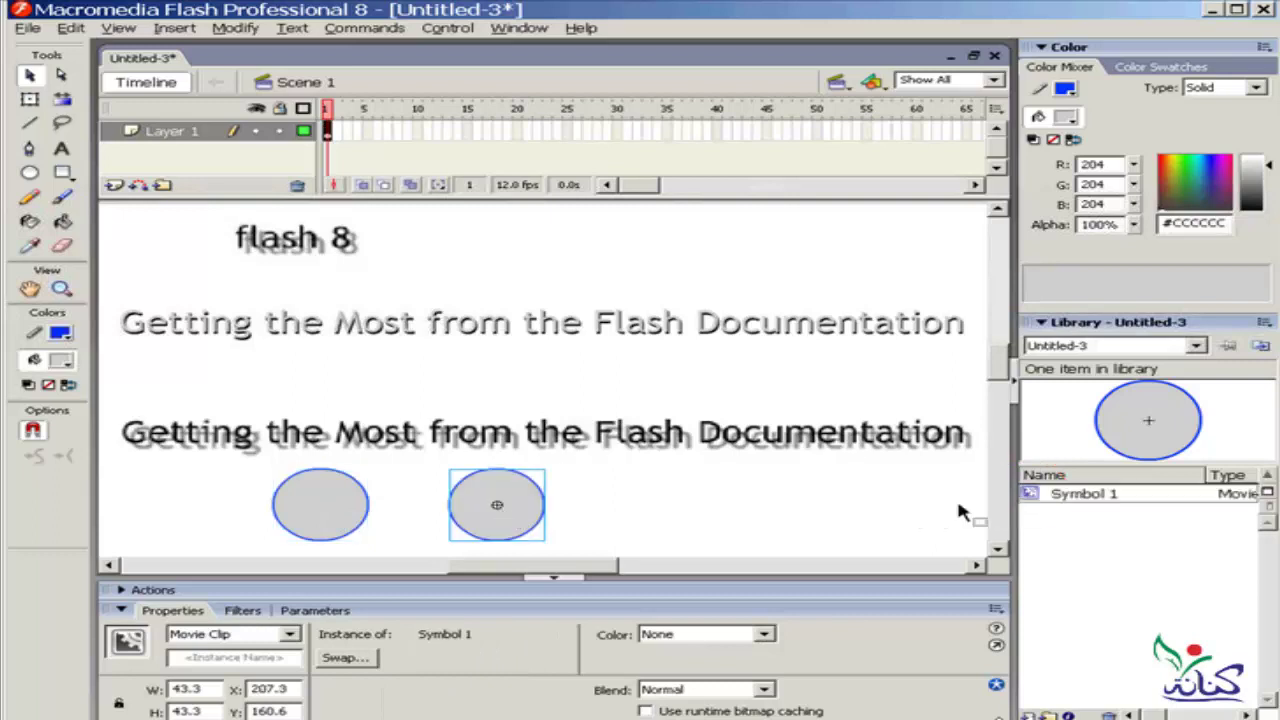
drag(1030, 494, 675, 515)
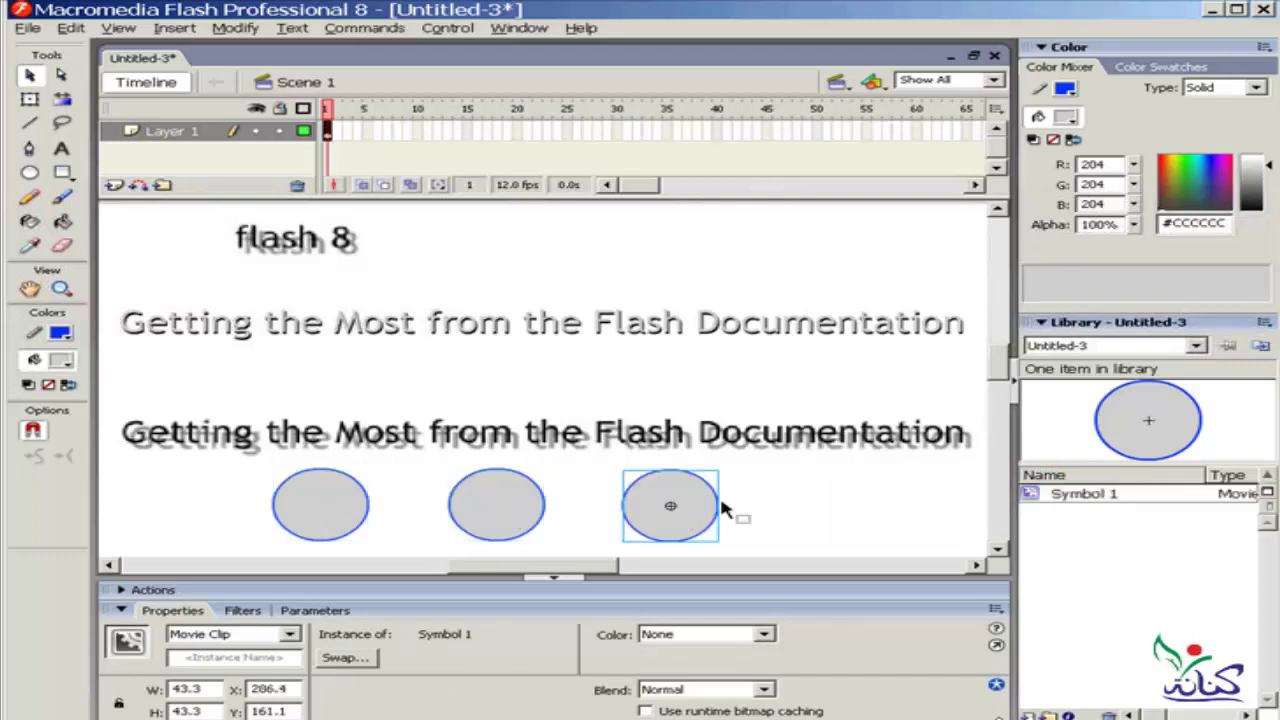
click(848, 514)
Select the left circle instance and bring up its Filters menu.
click(343, 510)
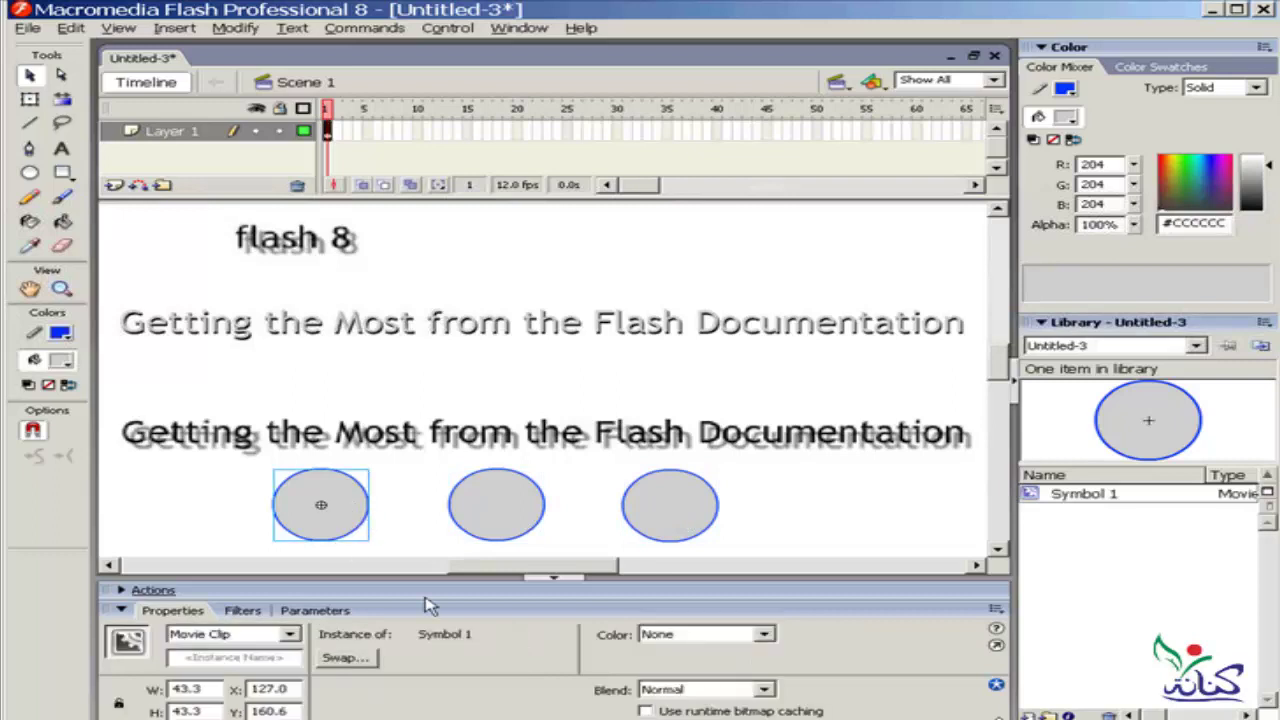
click(240, 611)
click(119, 628)
mouse_move(210, 416)
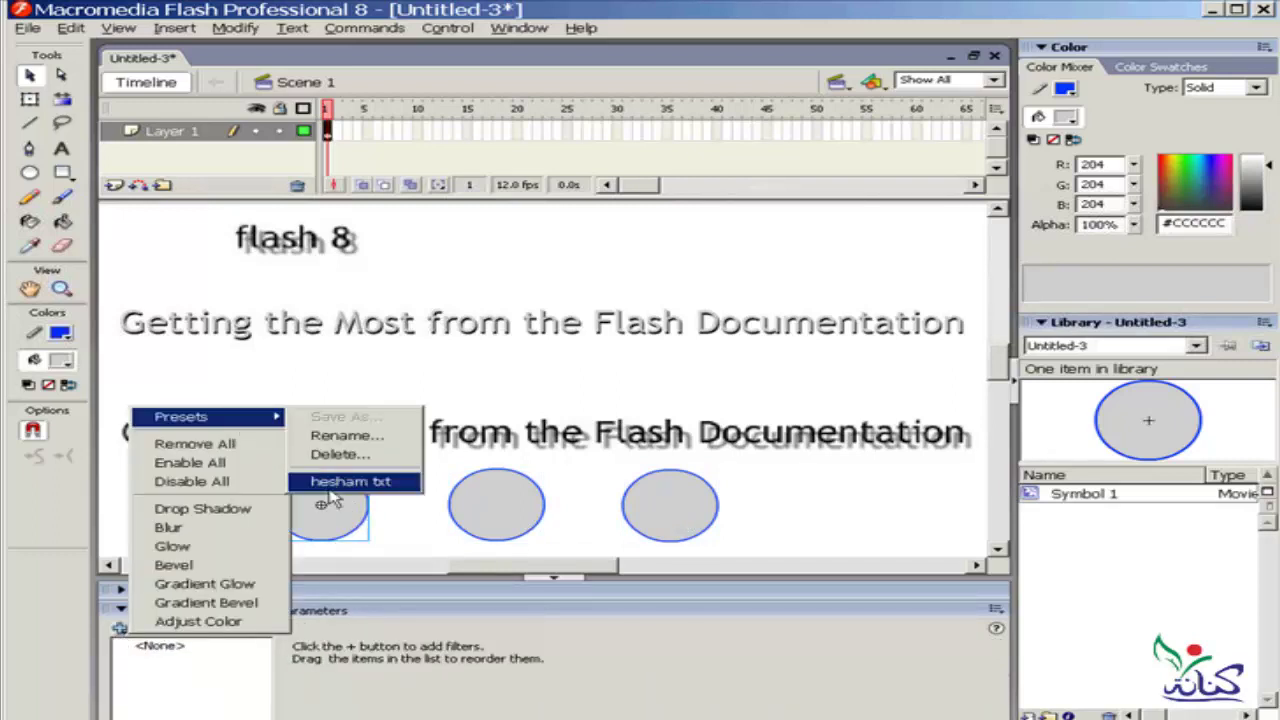
Apply the saved drop shadow preset to the left circle and place it beside 'flash 8'.
click(340, 481)
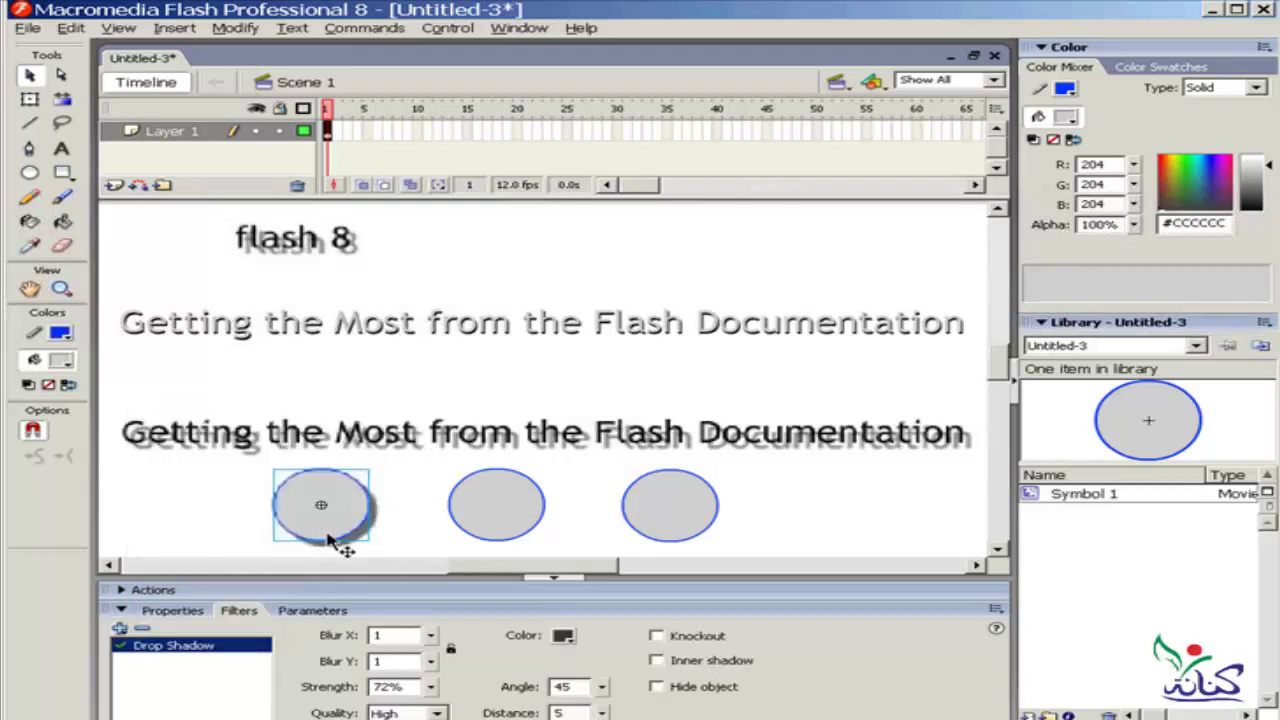
drag(337, 514, 462, 255)
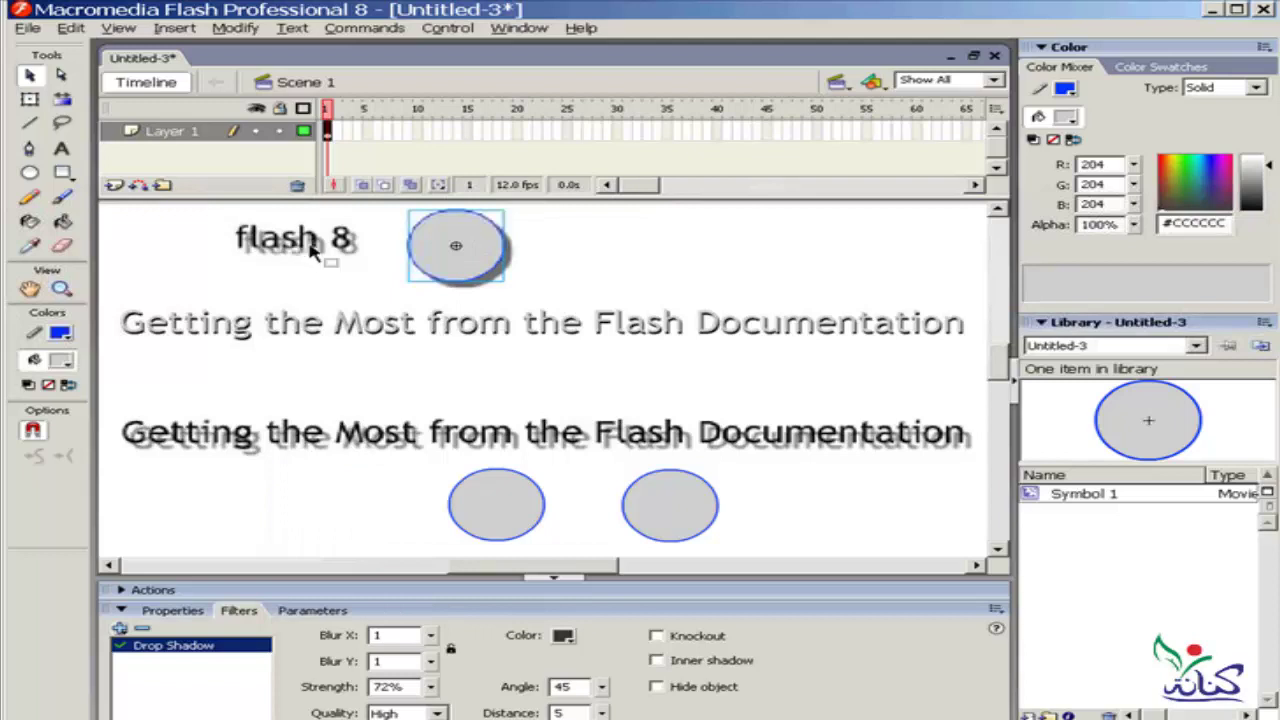
click(563, 272)
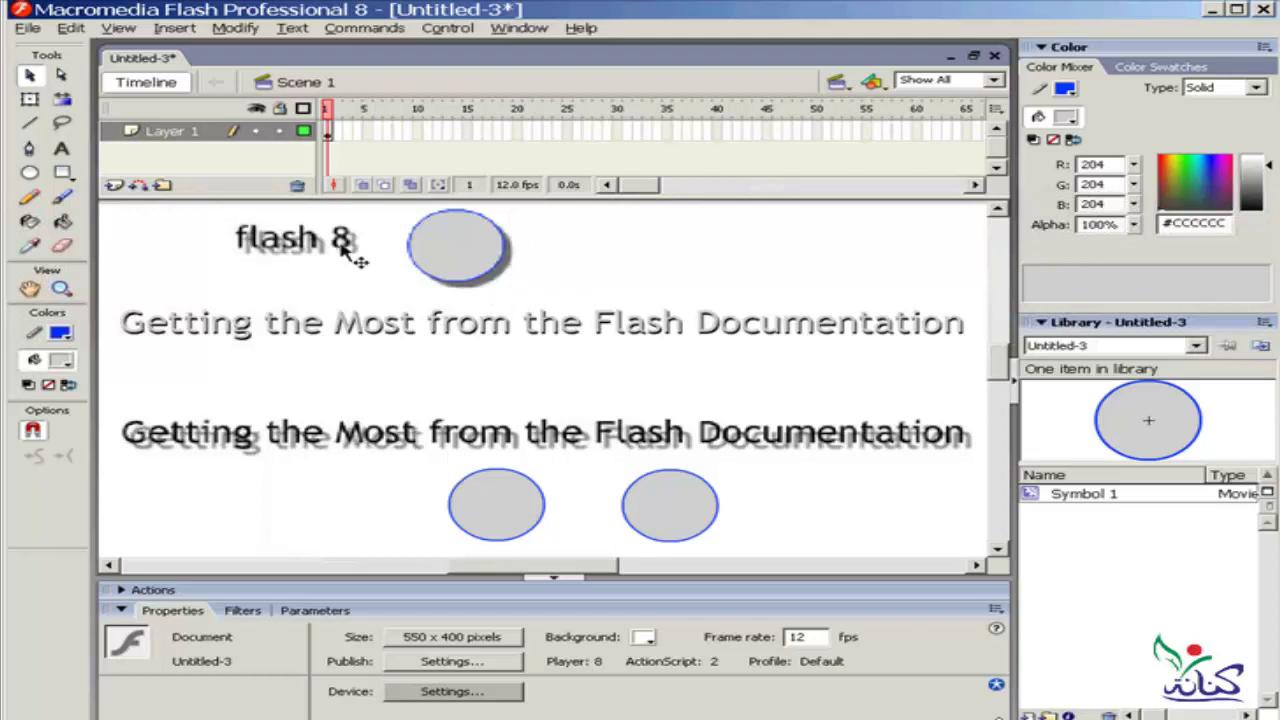
click(455, 265)
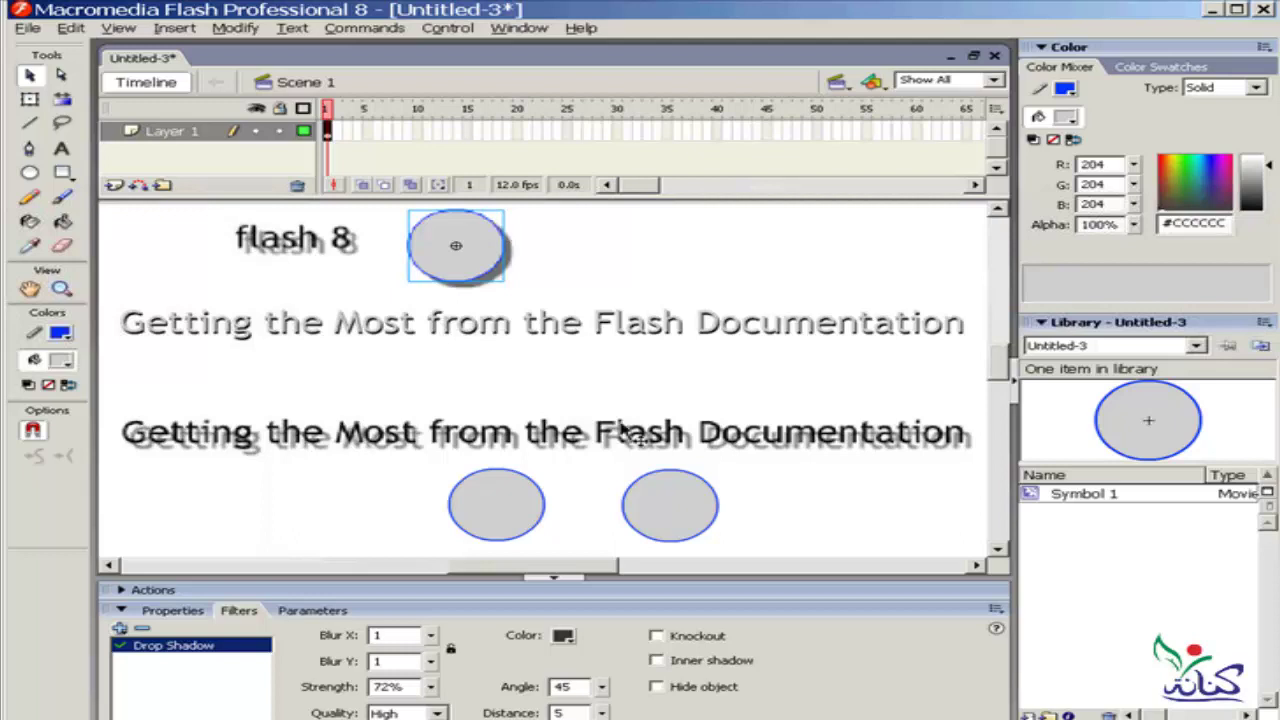
click(492, 508)
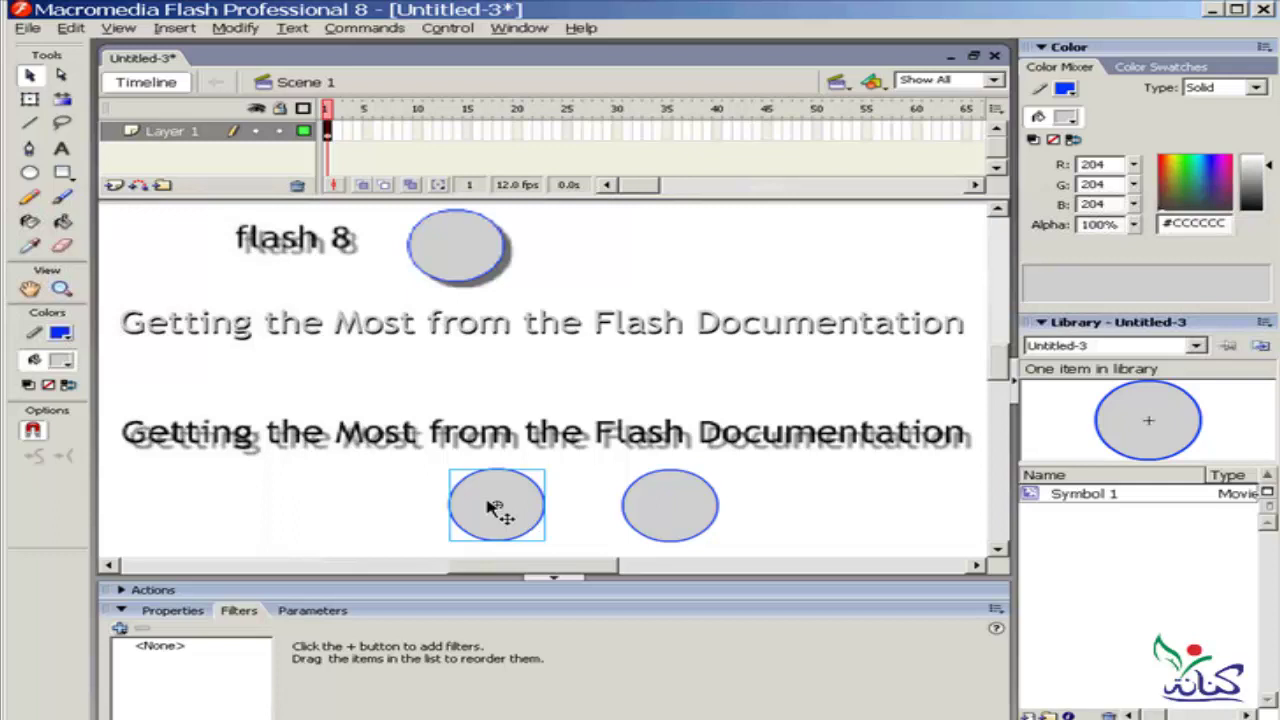
Add a blue #0099FF Glow filter to the left lower circle.
click(120, 628)
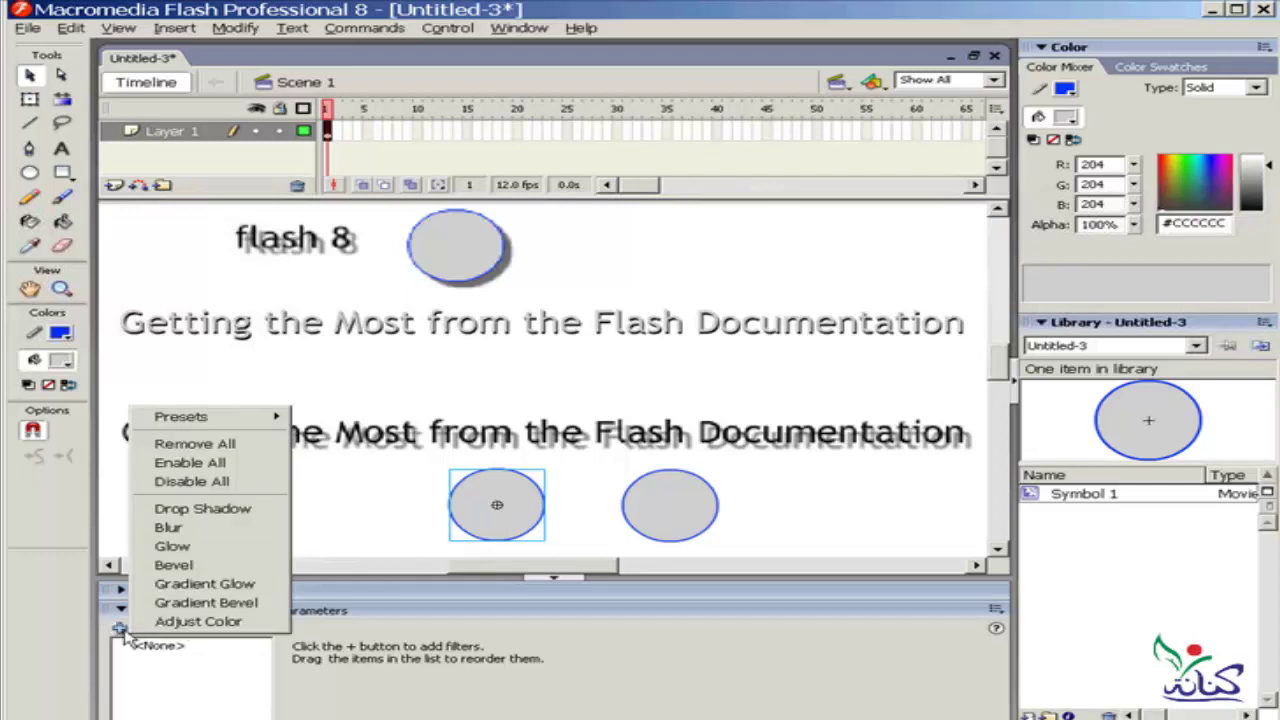
click(250, 547)
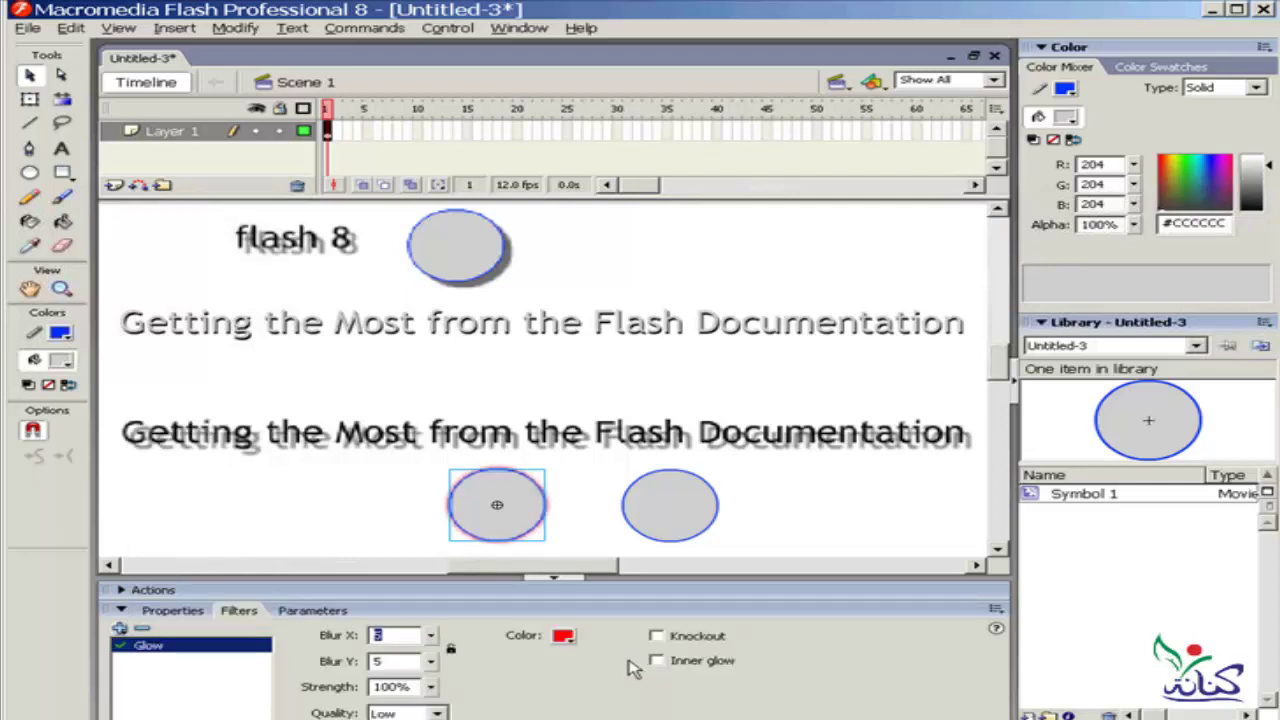
click(570, 640)
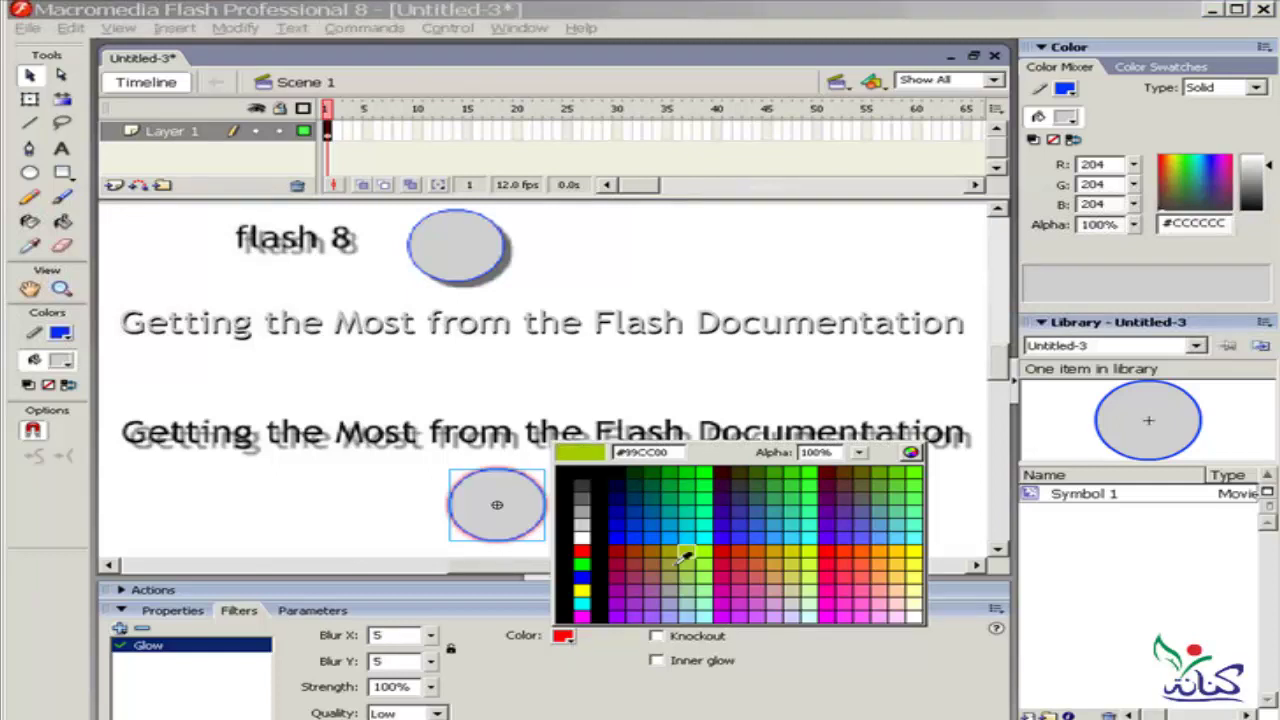
click(669, 536)
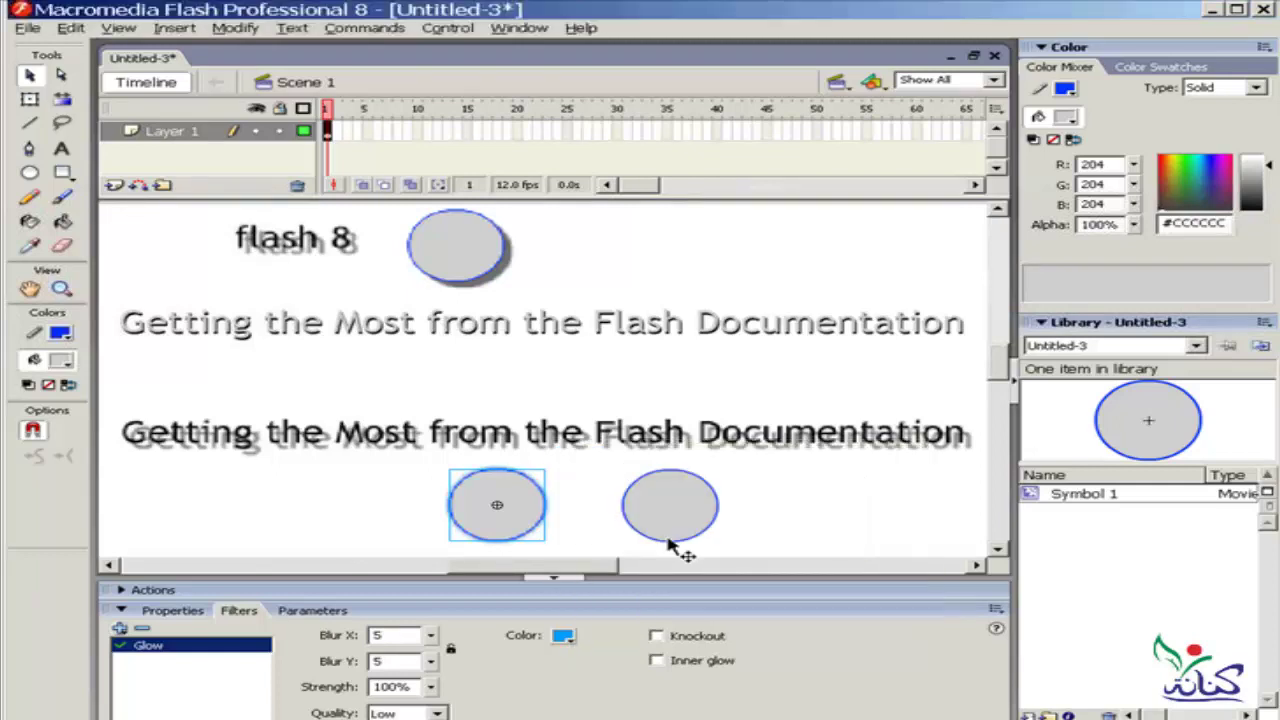
click(393, 498)
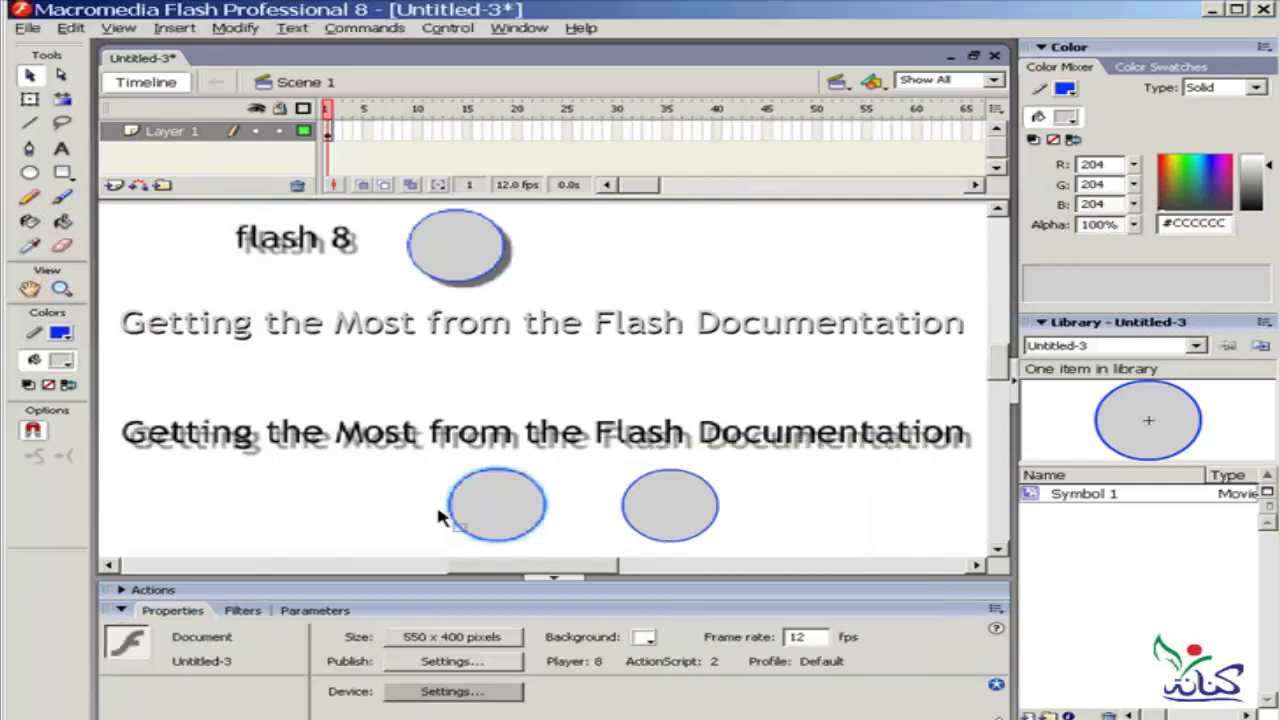
click(497, 503)
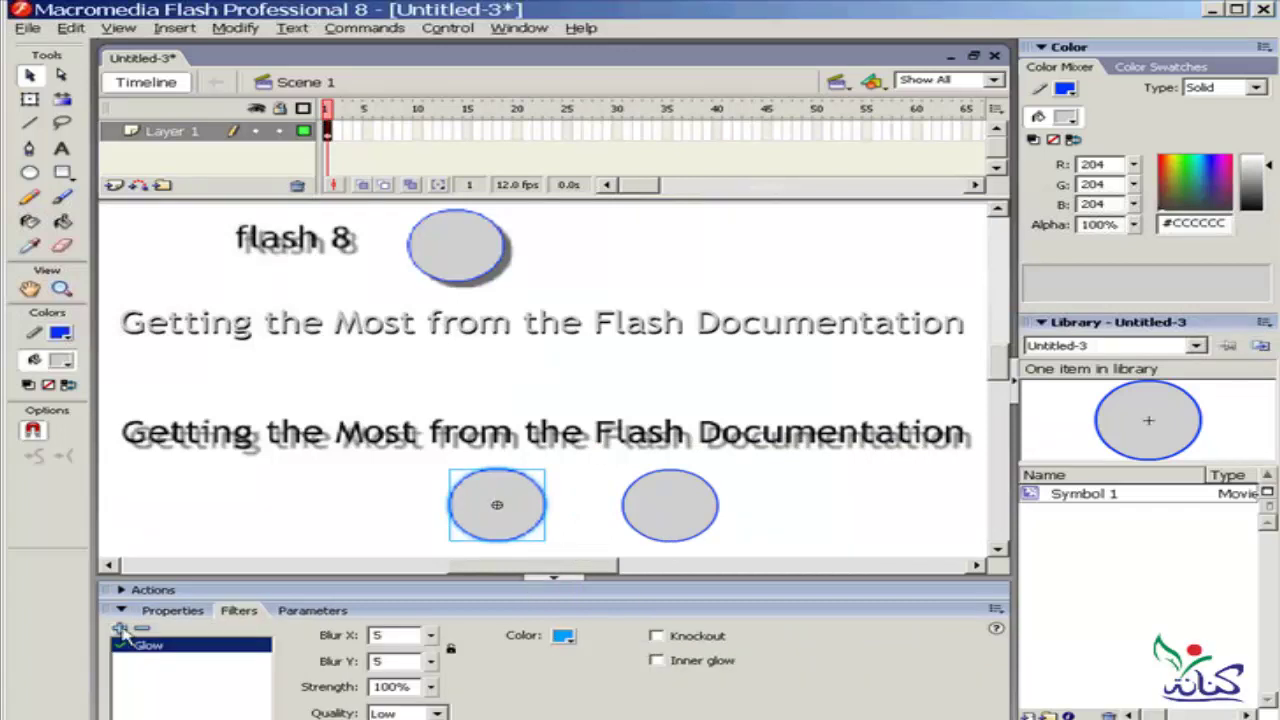
click(120, 628)
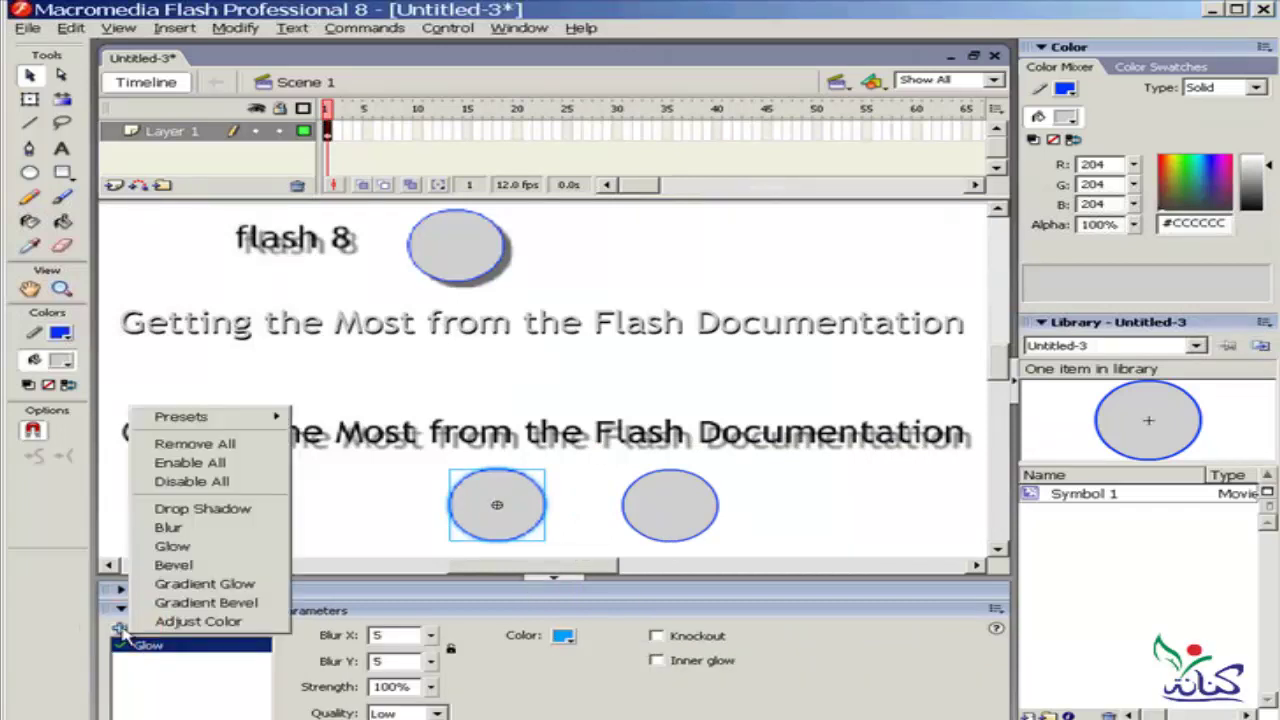
Add a Bevel filter to the circle with Blur X and Blur Y of 1.
click(228, 566)
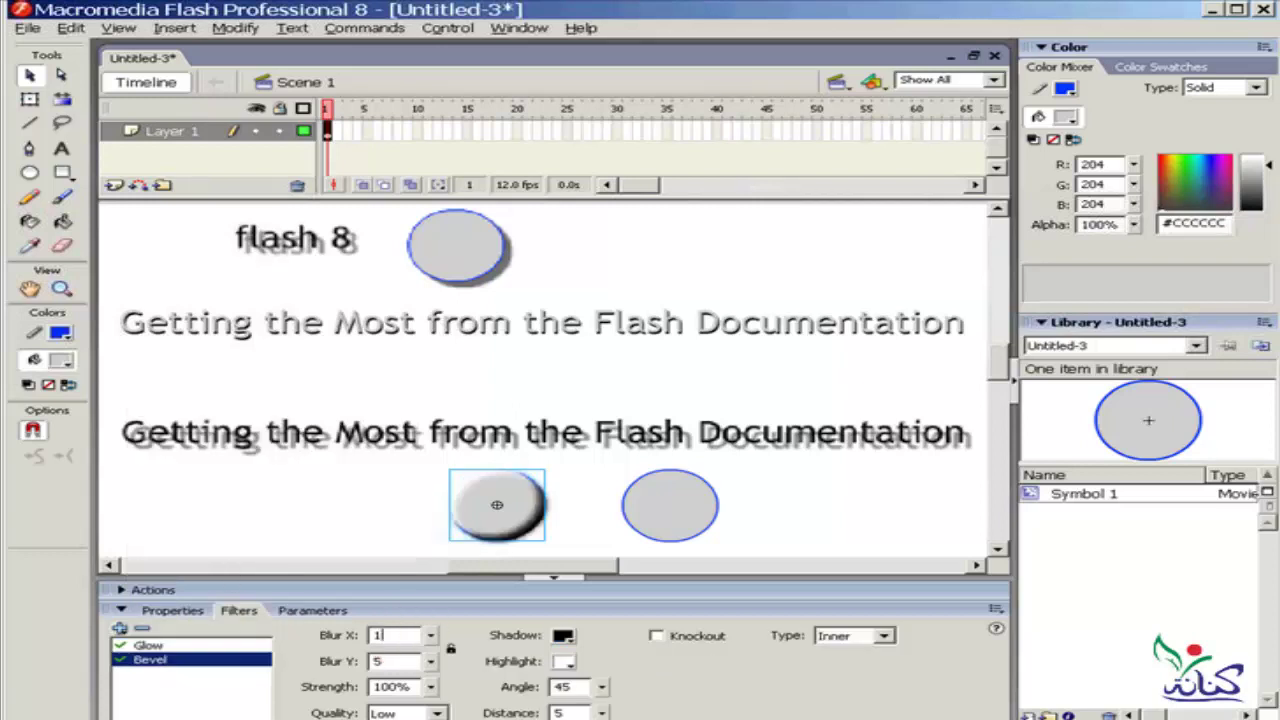
text(1)
key(Return)
key(Tab)
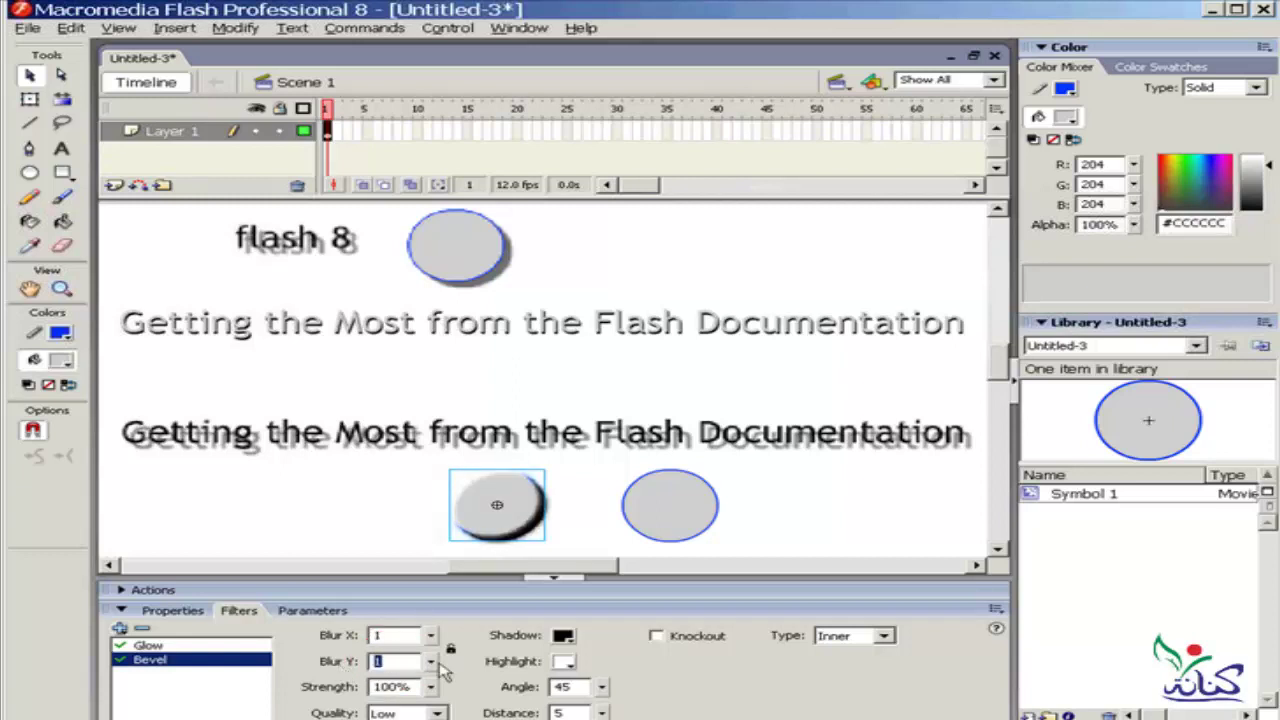
Set the bevel shadow colour to #666666 and the highlight to grey.
click(563, 636)
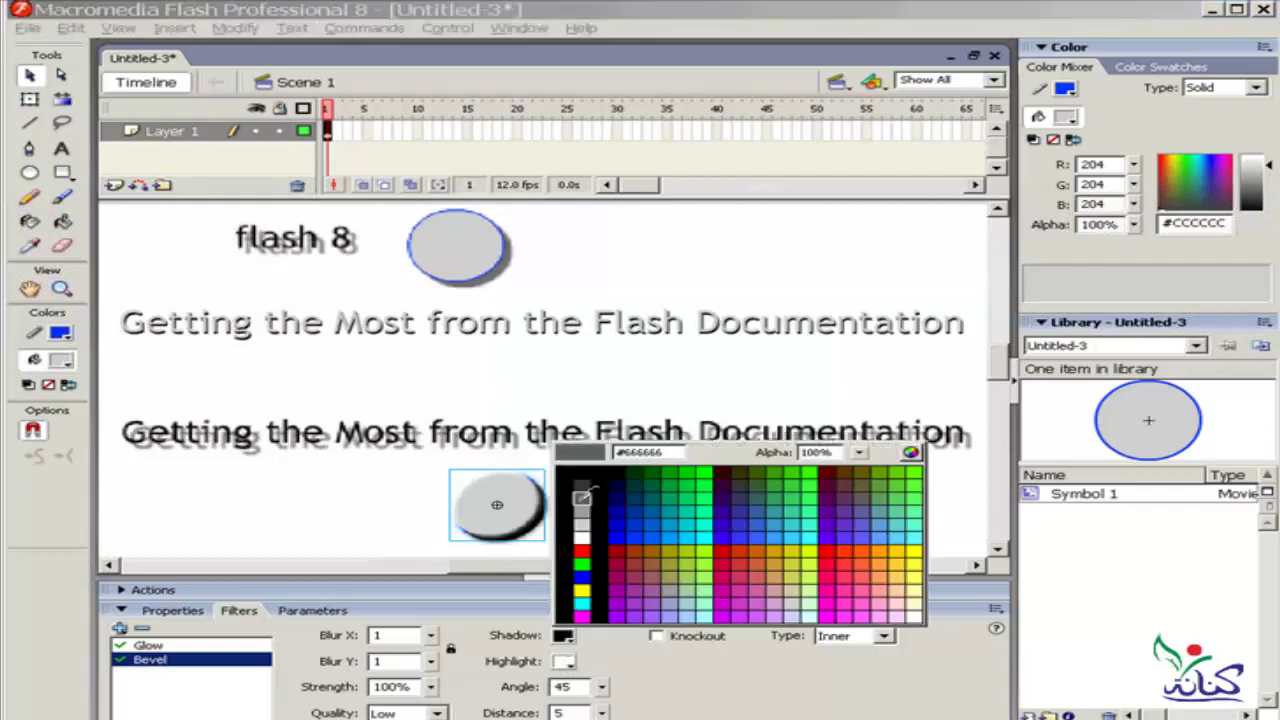
click(583, 497)
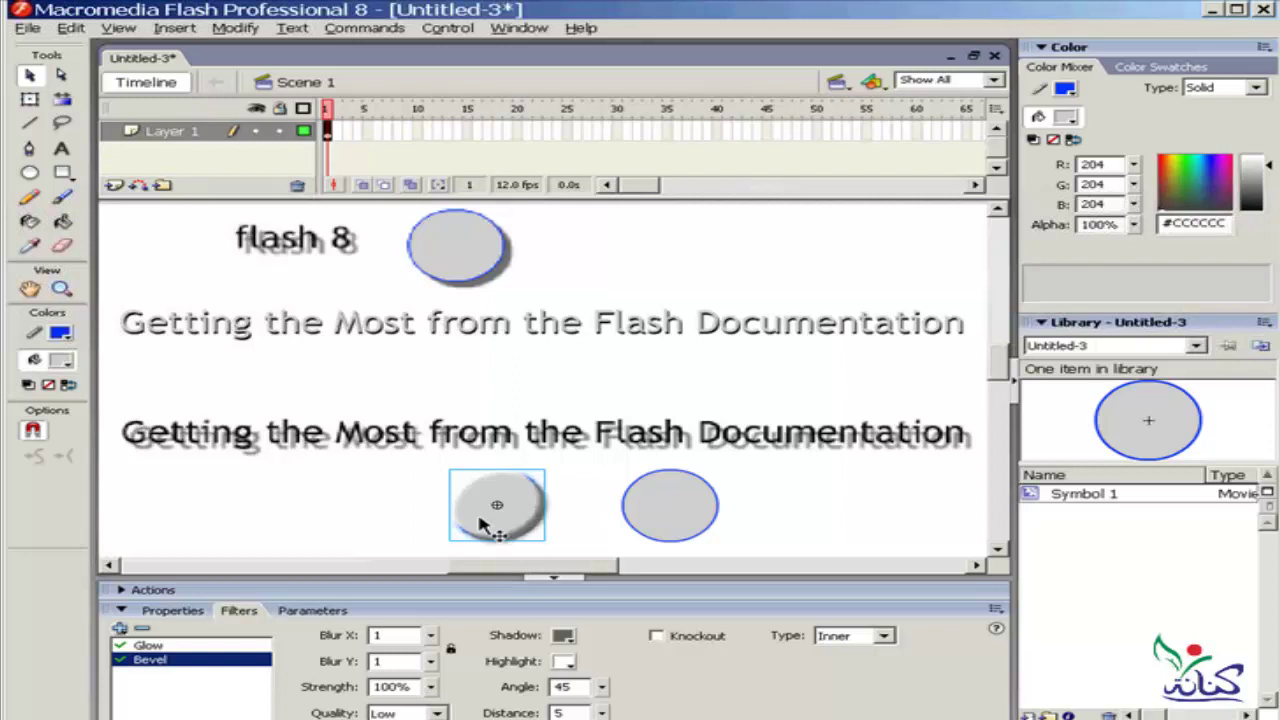
click(566, 662)
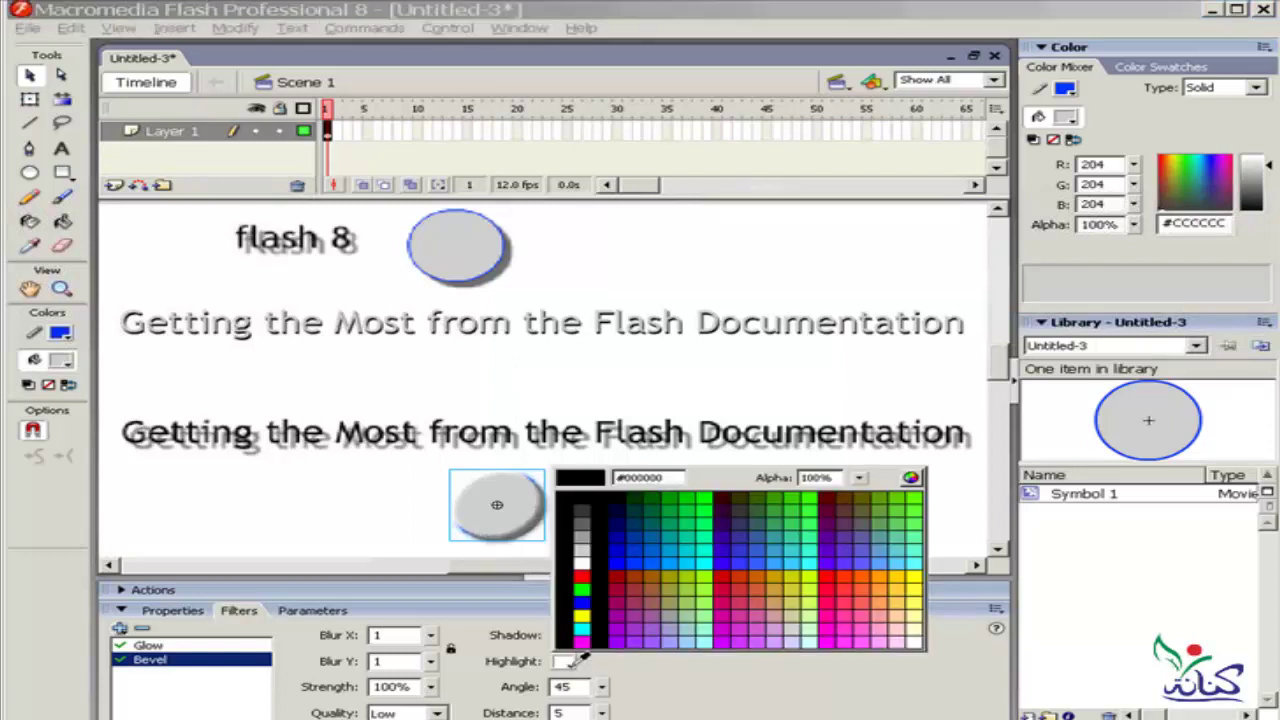
click(582, 537)
click(565, 662)
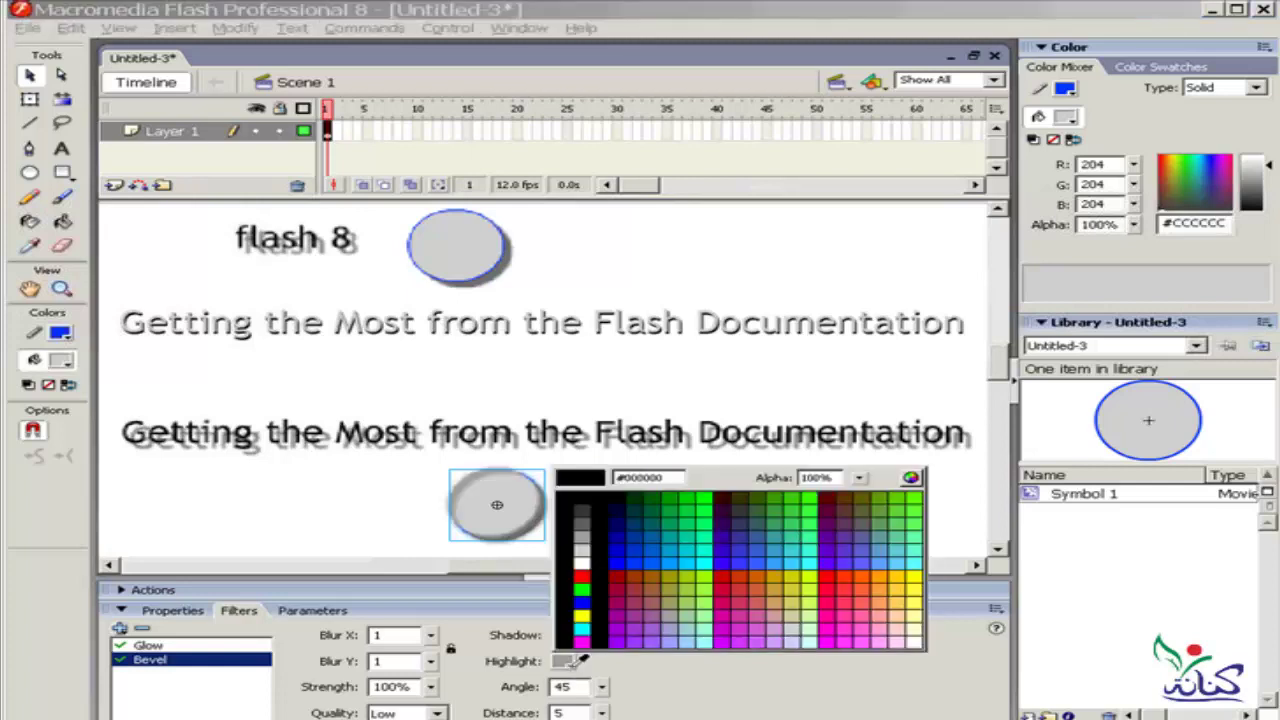
click(582, 549)
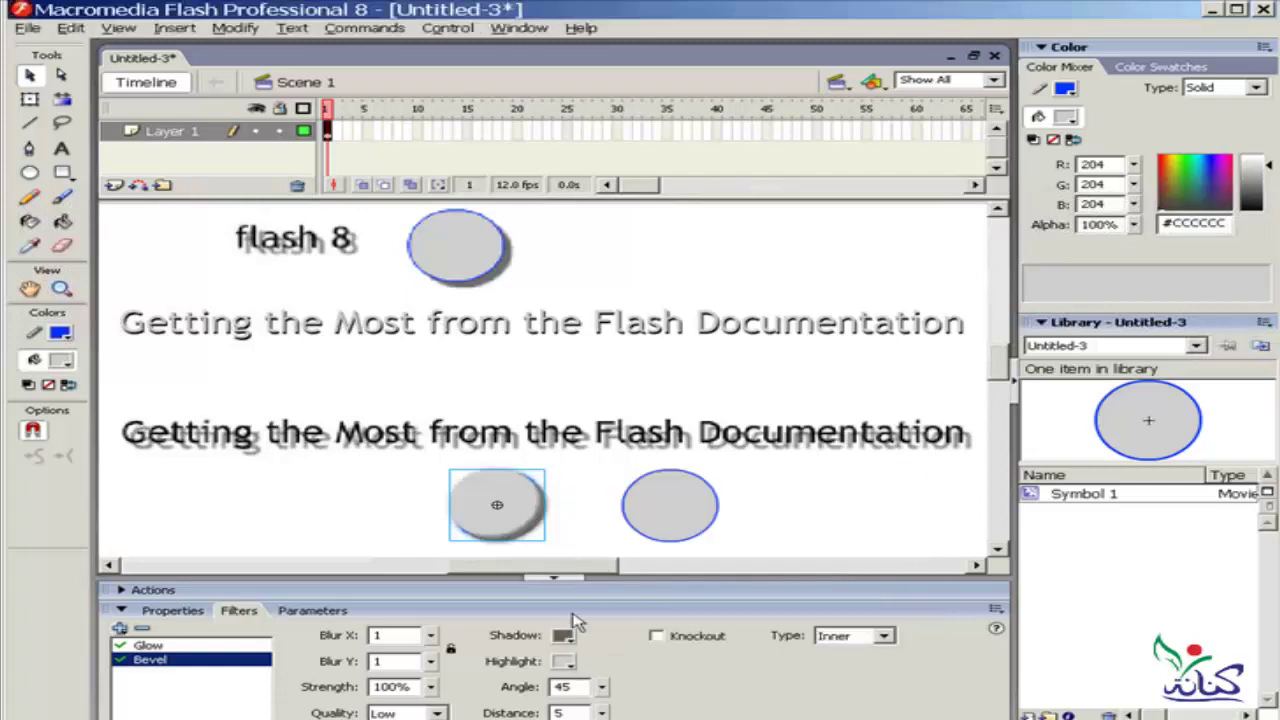
click(328, 513)
click(507, 514)
click(30, 99)
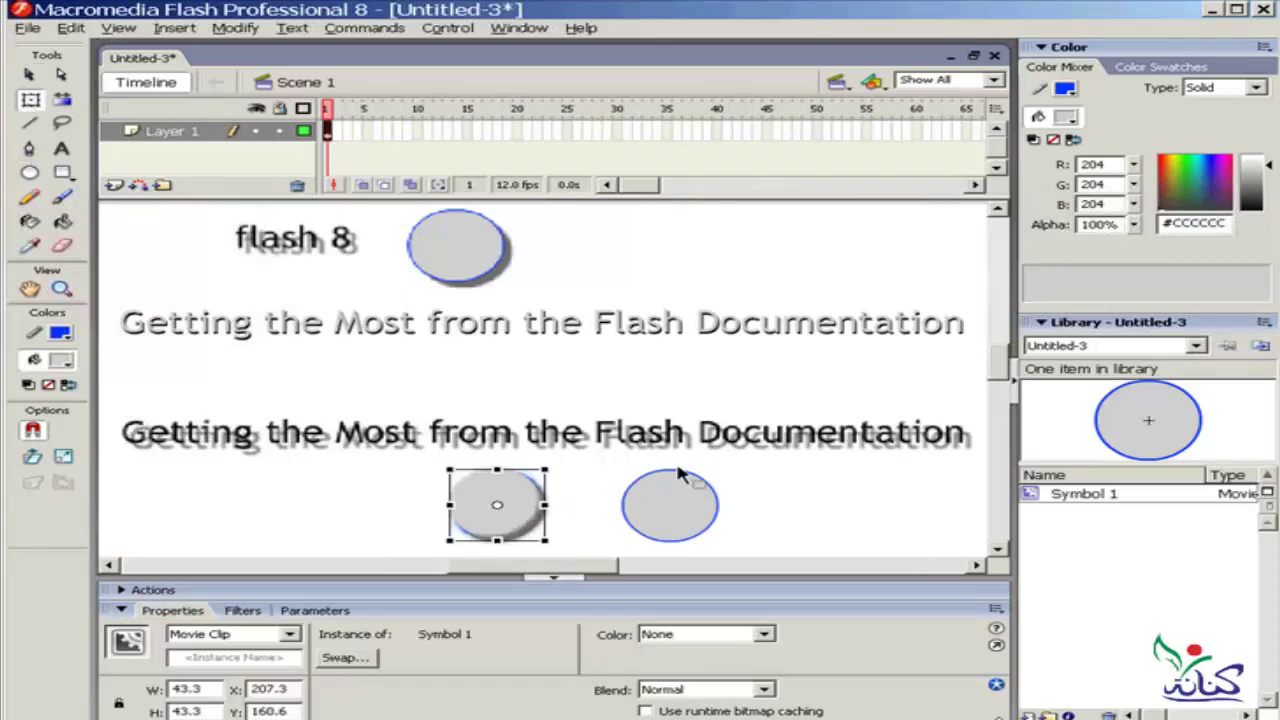
Squash the bevelled circle into a small ellipse beside the top circle, and delete the lower-right circle.
mouse_move(496, 467)
mouse_down()
mouse_move(496, 487)
mouse_move(543, 497)
mouse_move(522, 505)
mouse_up()
click(394, 516)
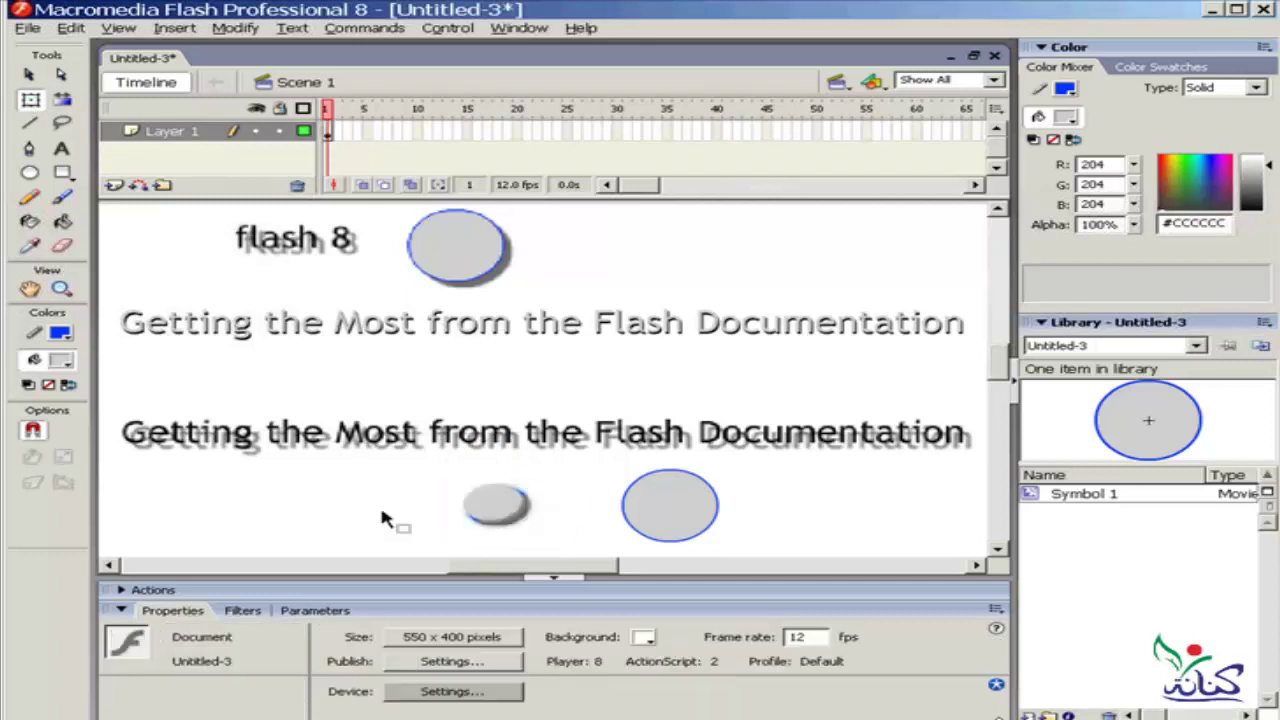
click(470, 510)
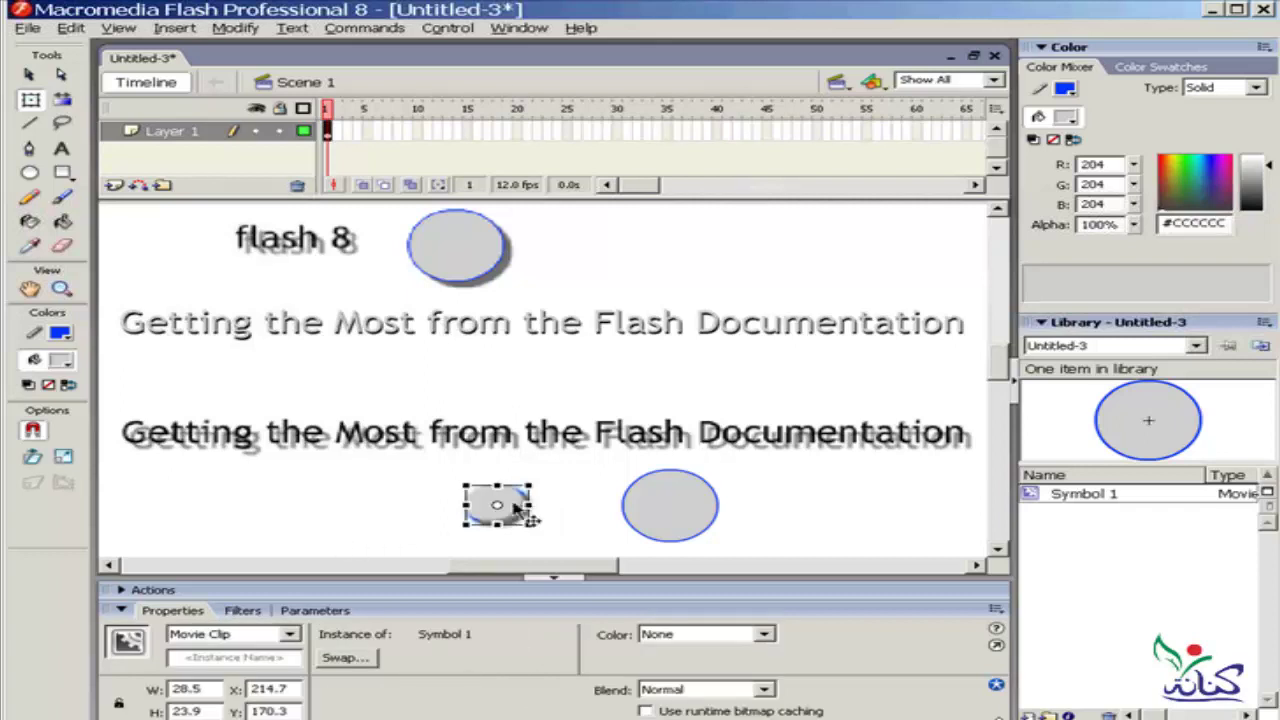
drag(505, 505, 588, 250)
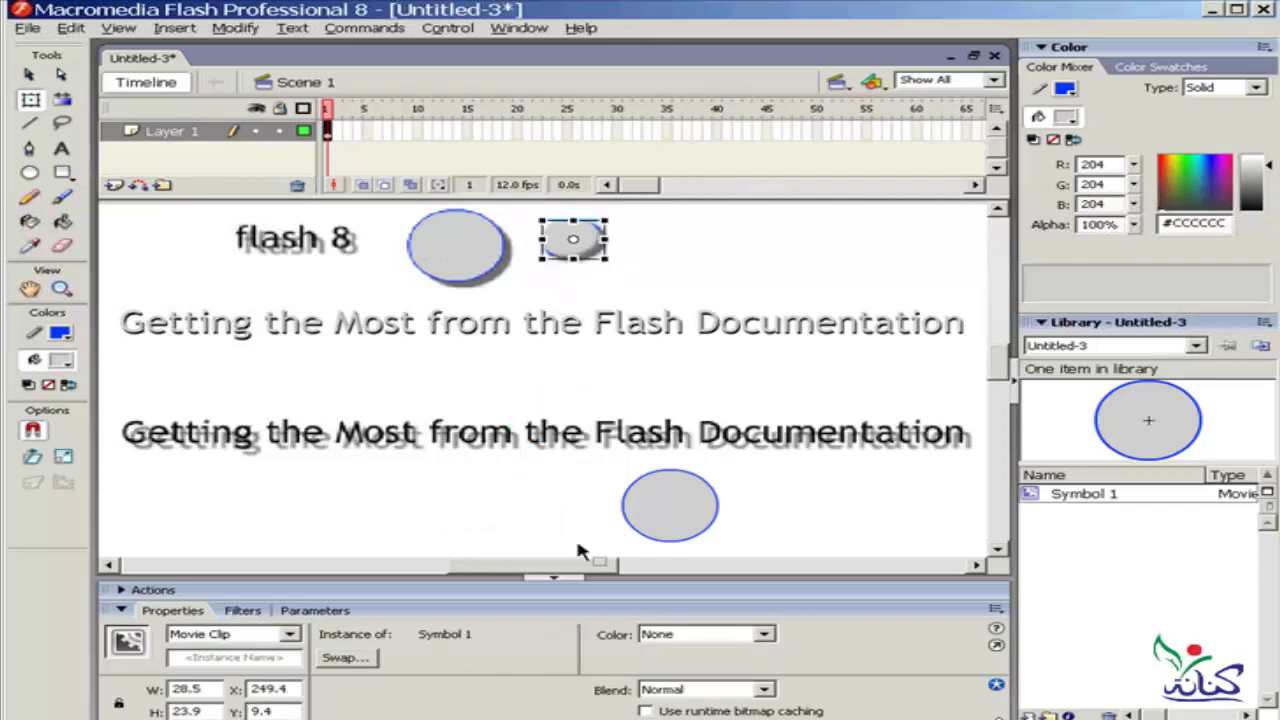
click(700, 515)
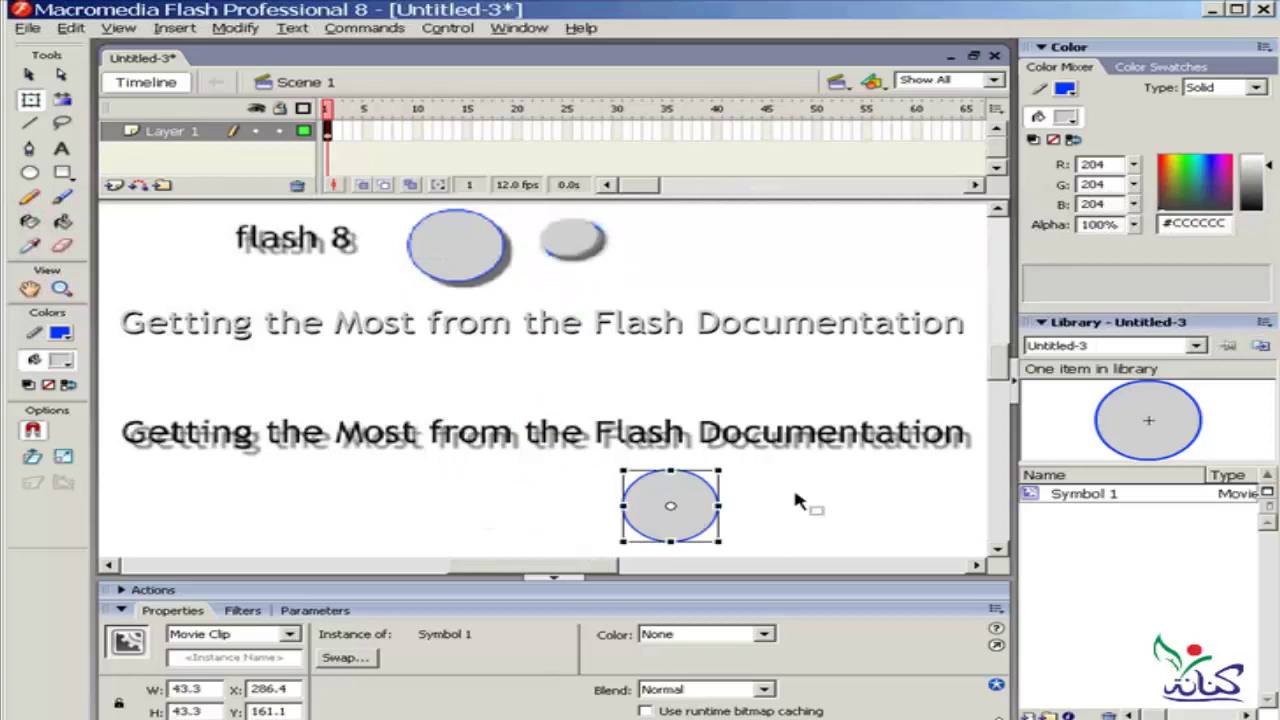
key(Delete)
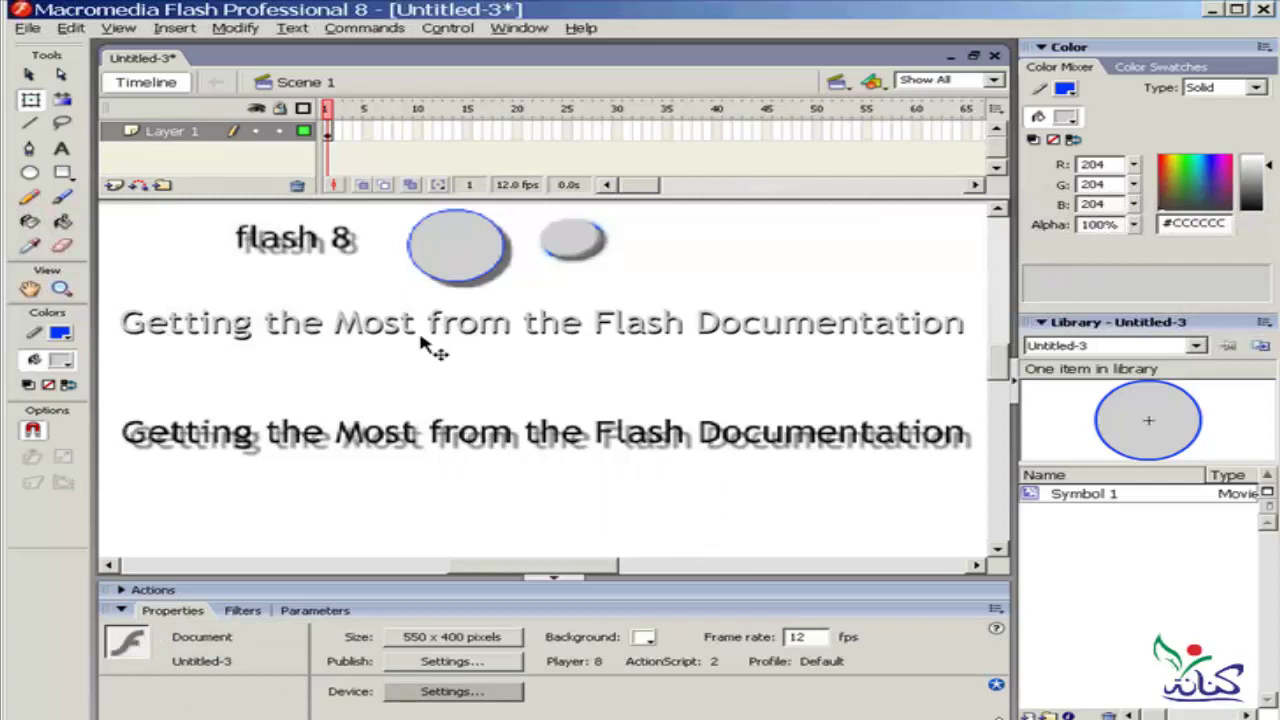
Remove the Drop Shadow filter from the top circle beside 'flash 8'.
click(452, 250)
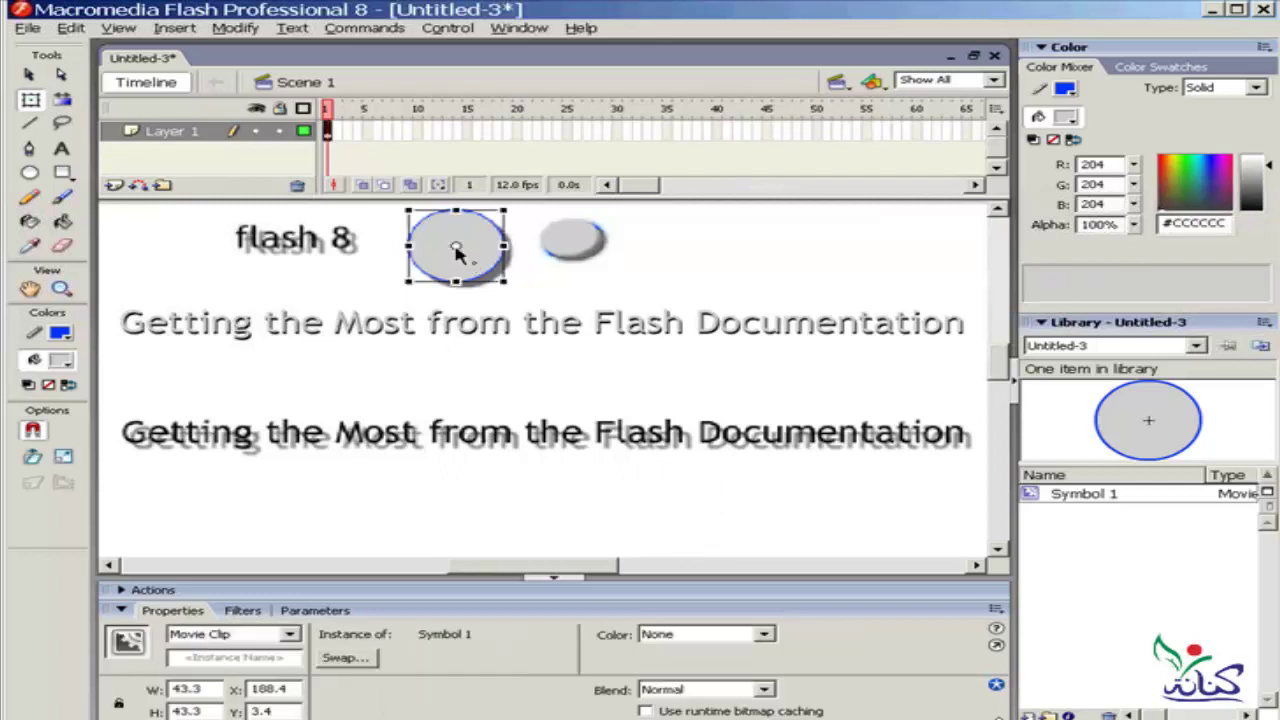
click(242, 610)
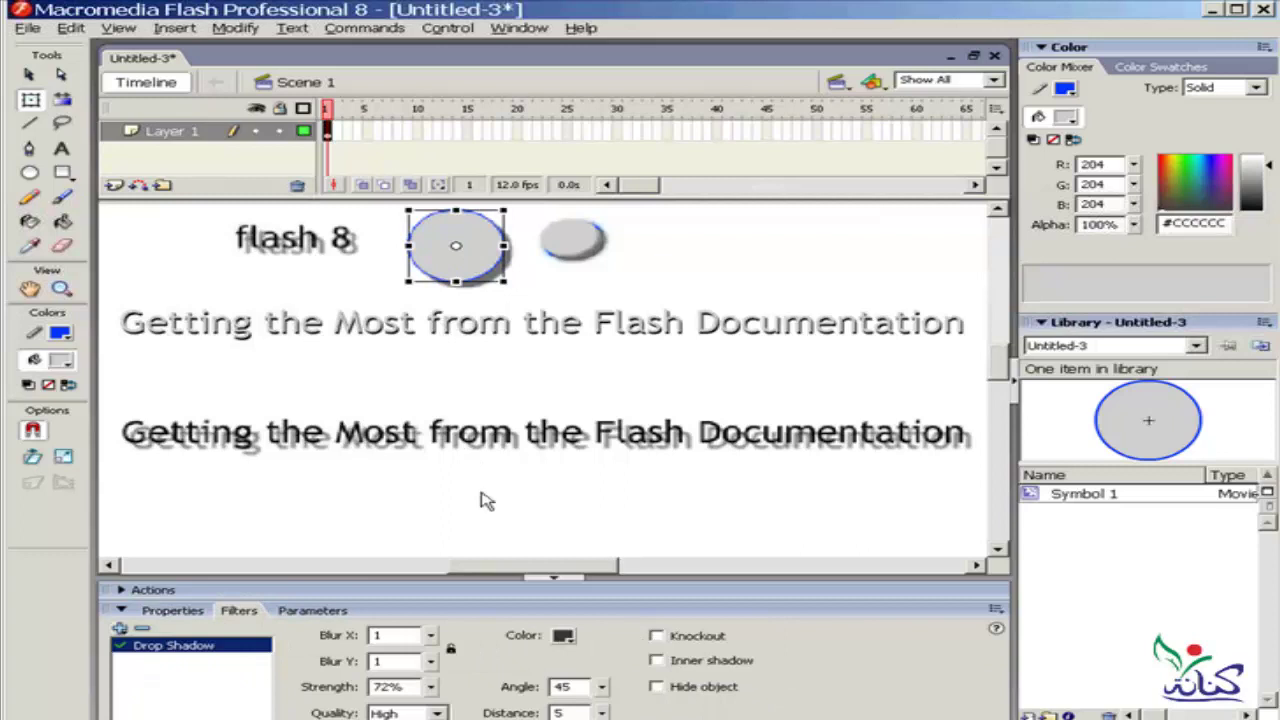
click(141, 628)
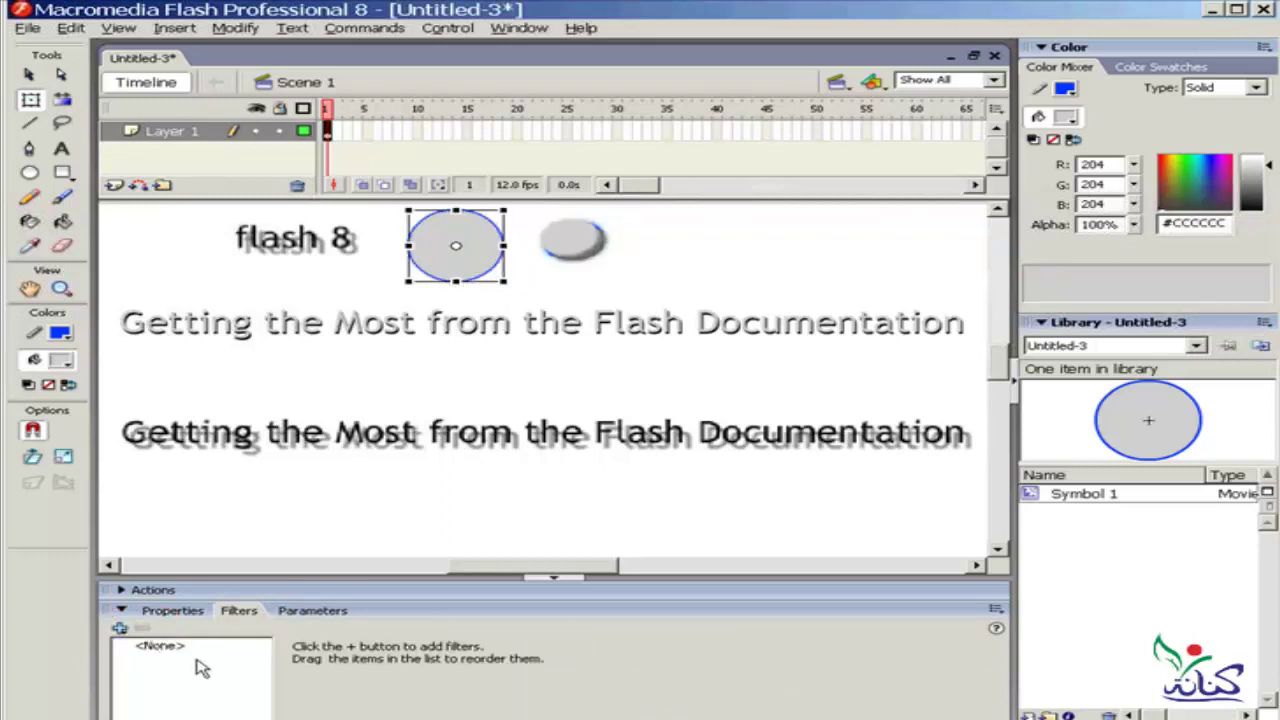
Remove the Bevel and Glow filters from the small ellipse, then apply the saved custom preset.
click(572, 238)
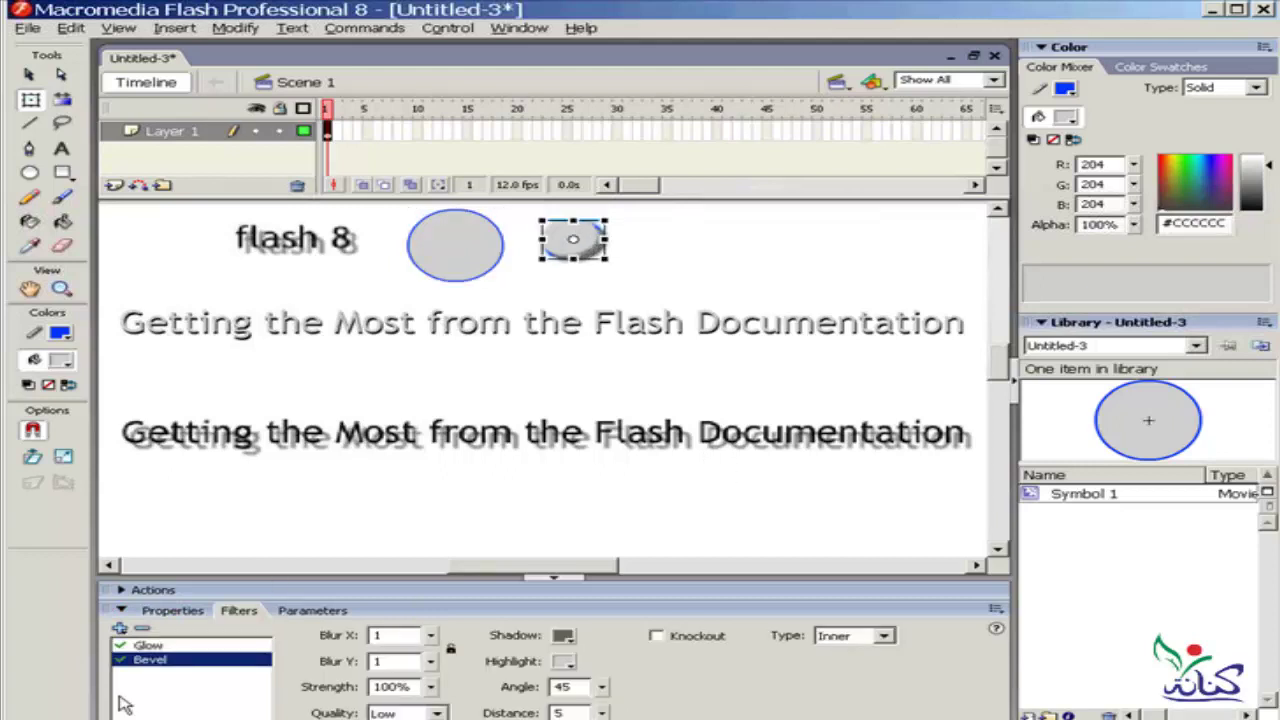
click(157, 646)
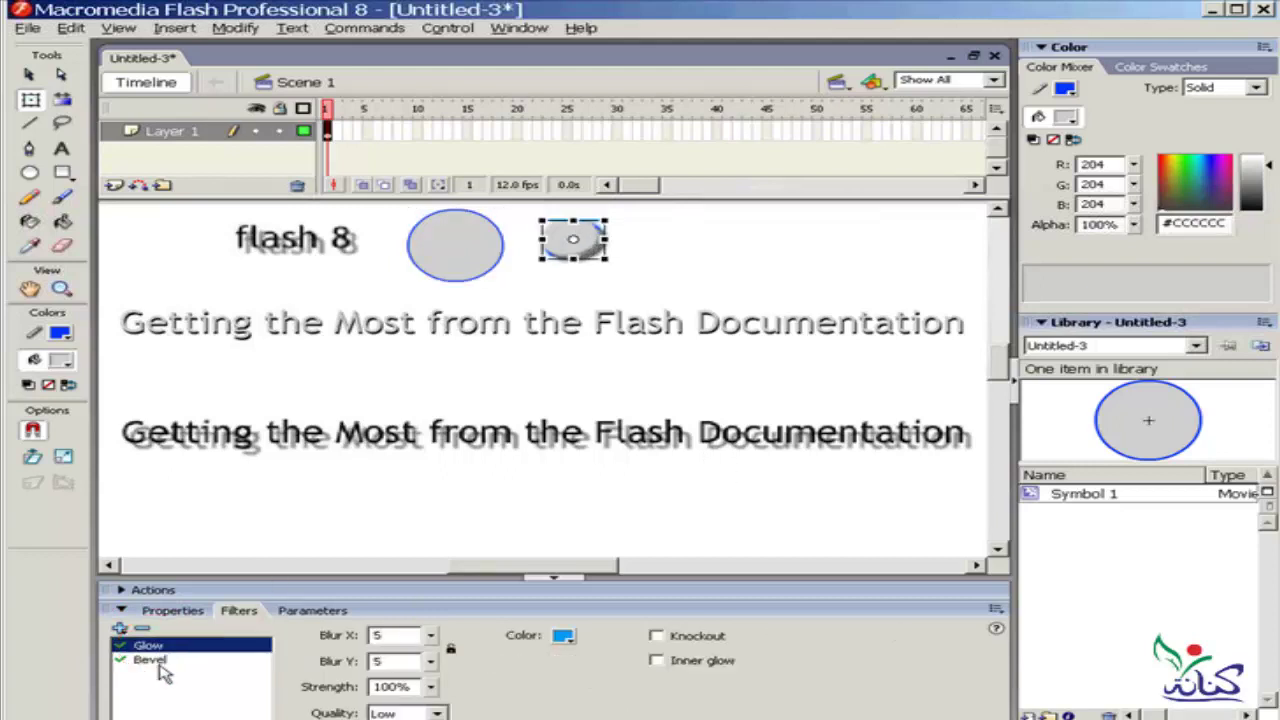
click(160, 663)
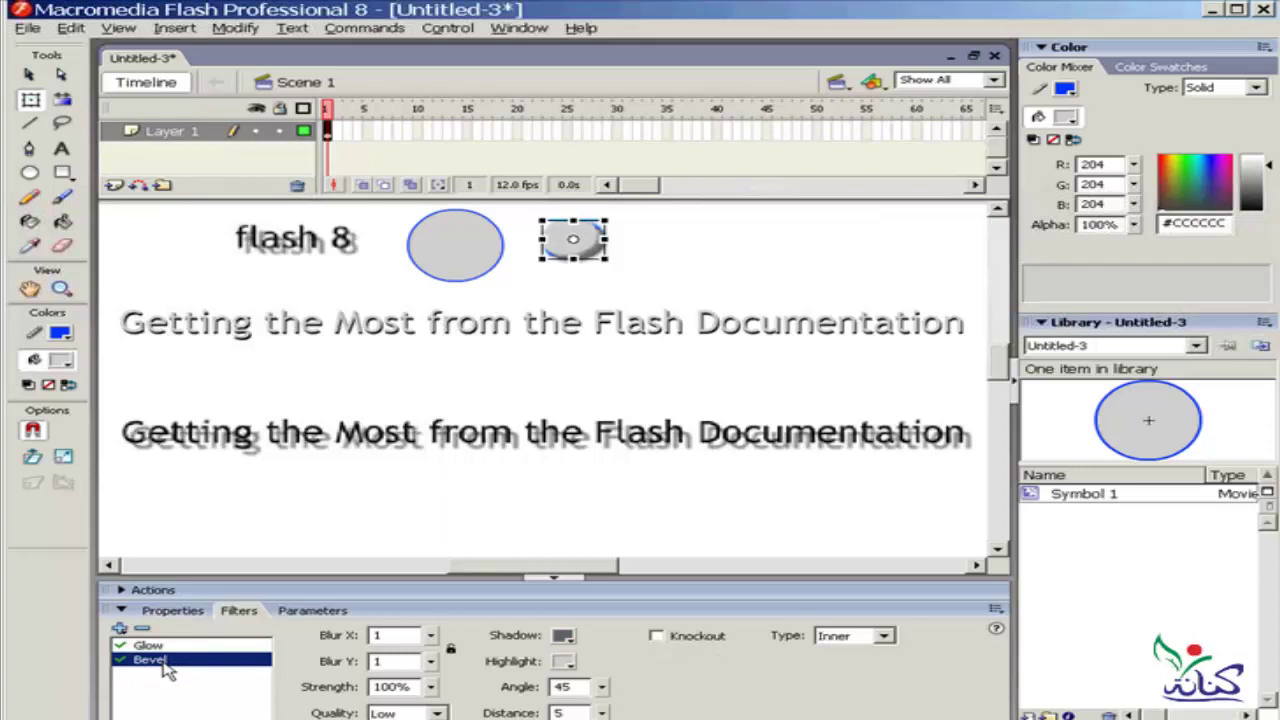
click(141, 628)
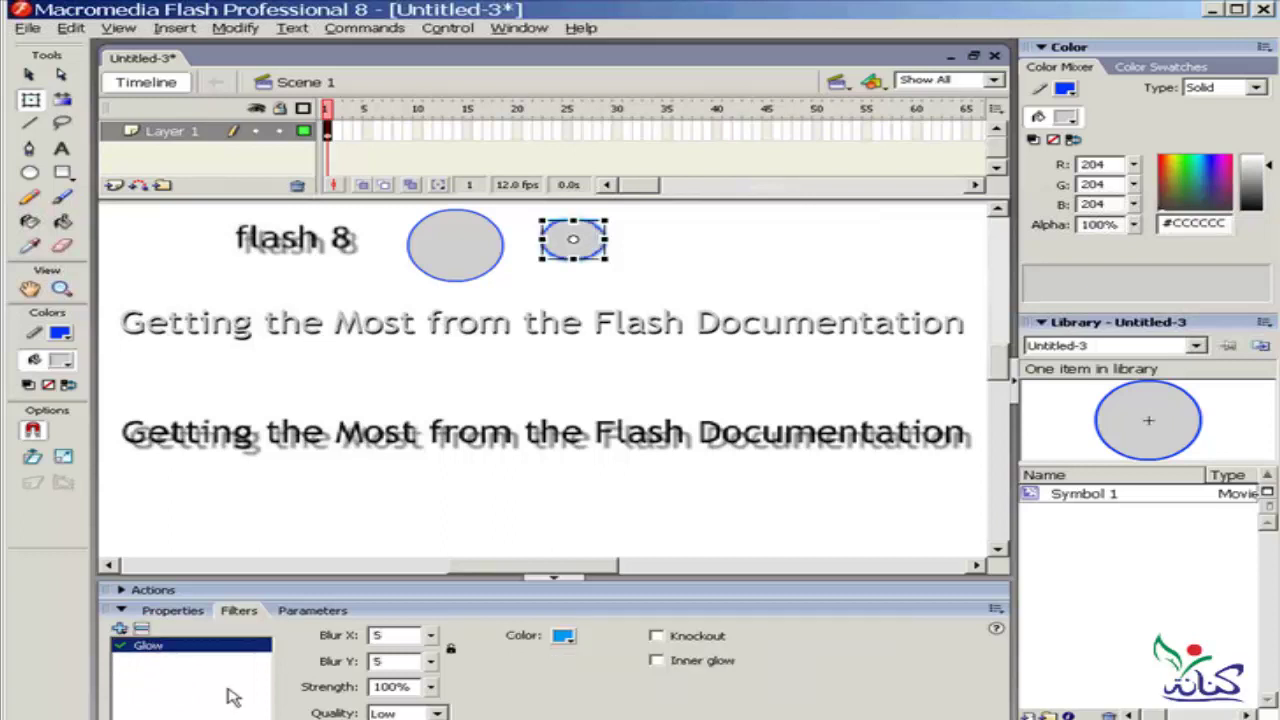
click(141, 628)
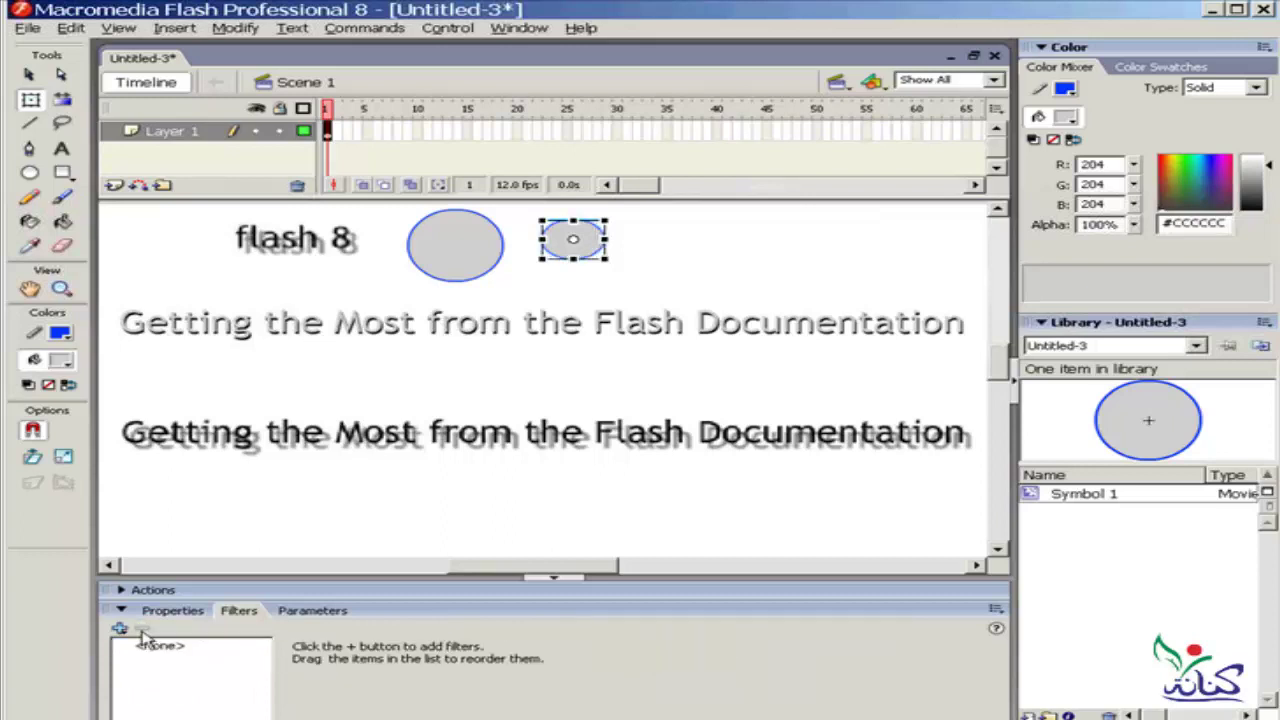
click(119, 628)
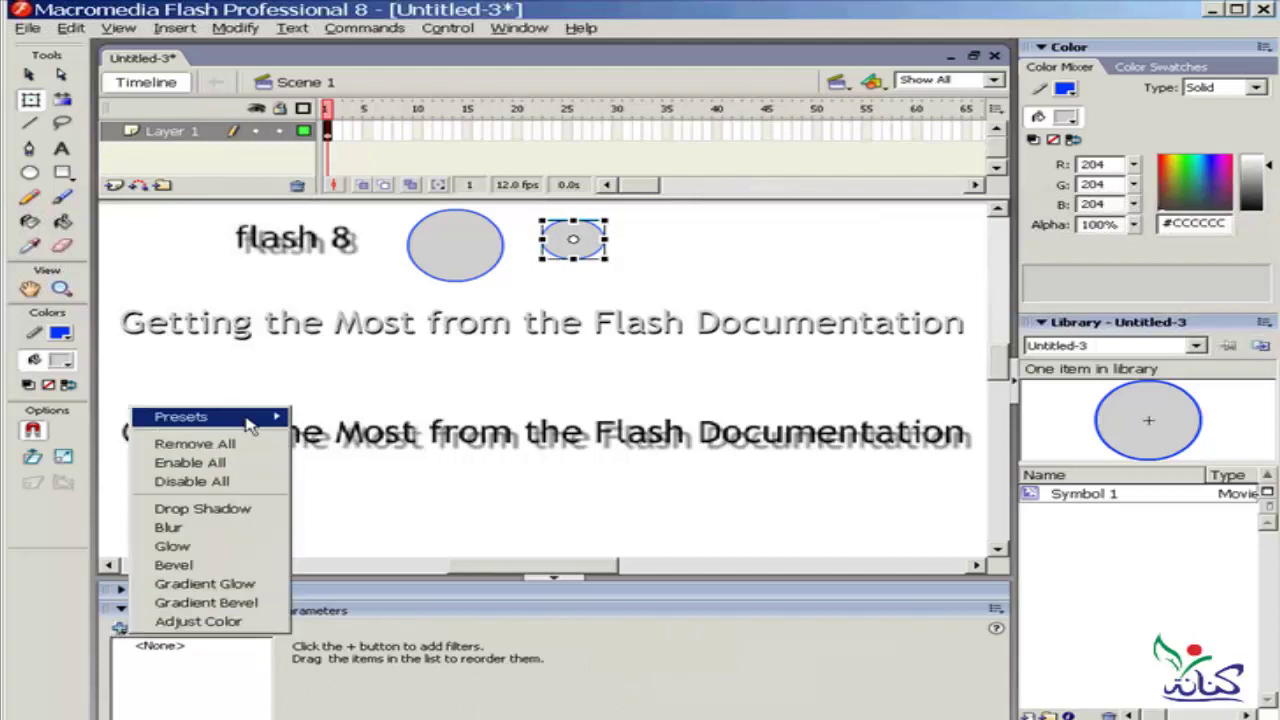
mouse_move(200, 416)
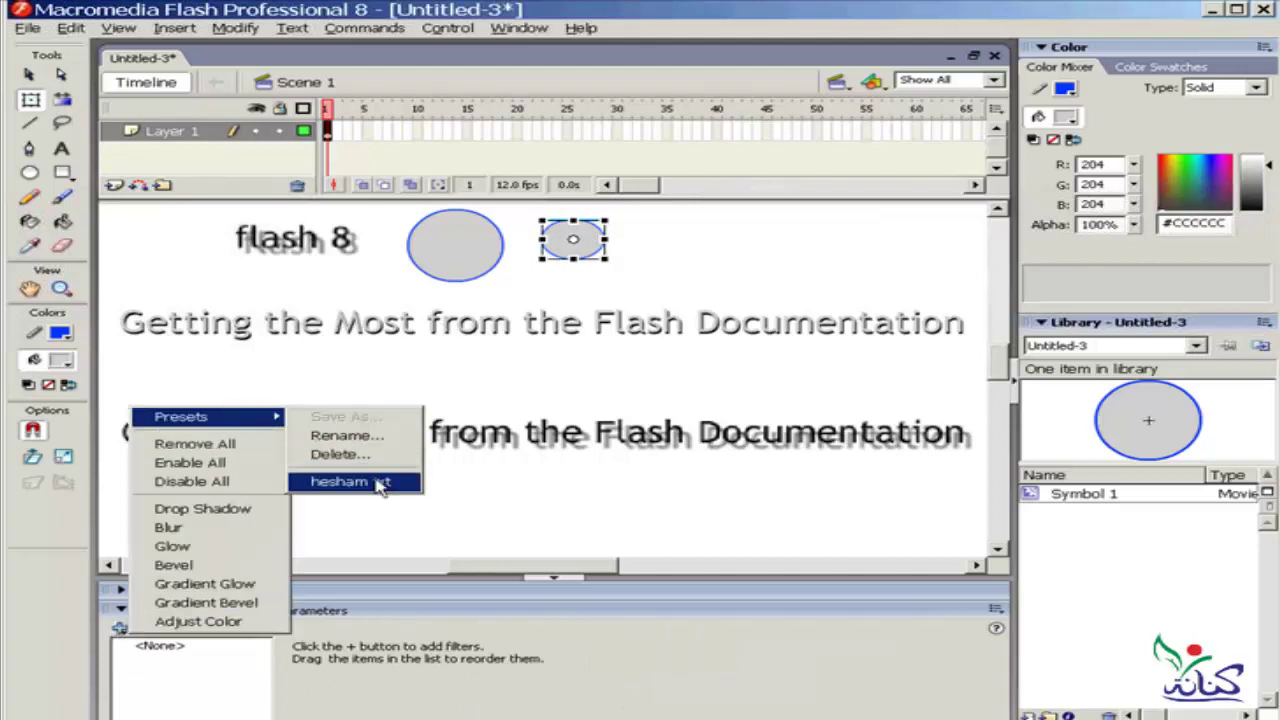
click(380, 484)
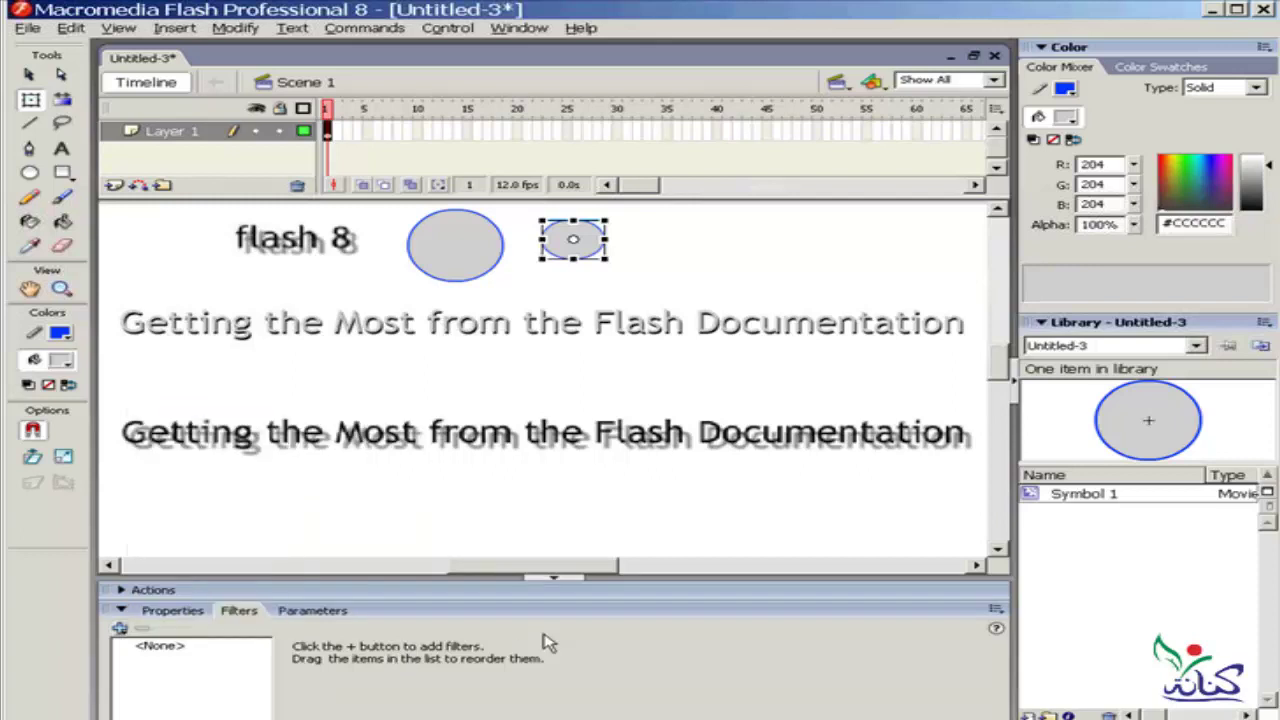